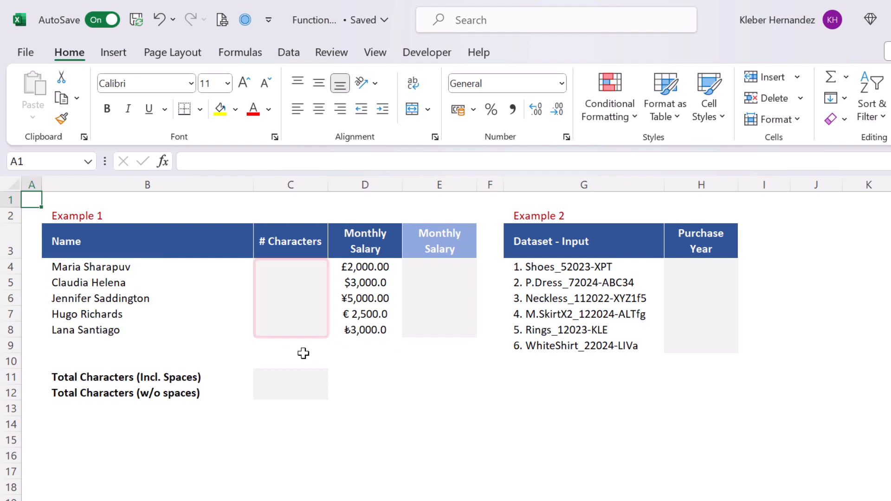
Enter =LEN(B4) in C4 to count the first name's characters.
left_click(297, 262)
type("=len")
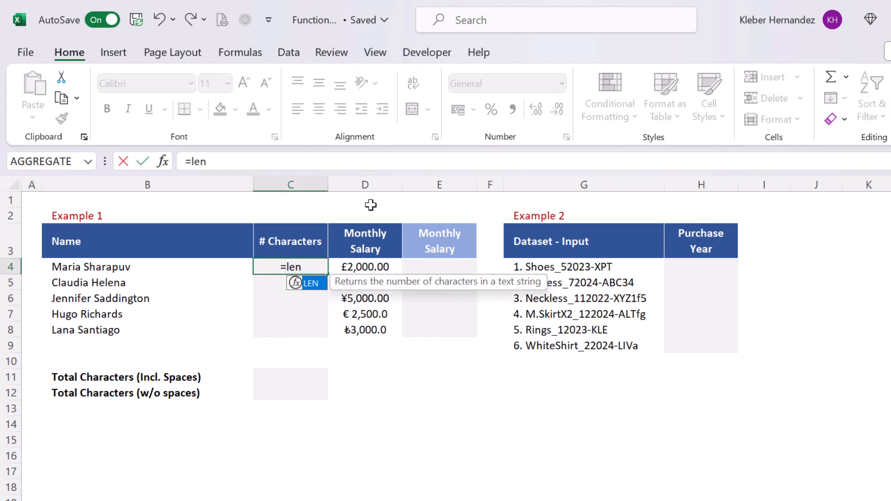
key("Tab")
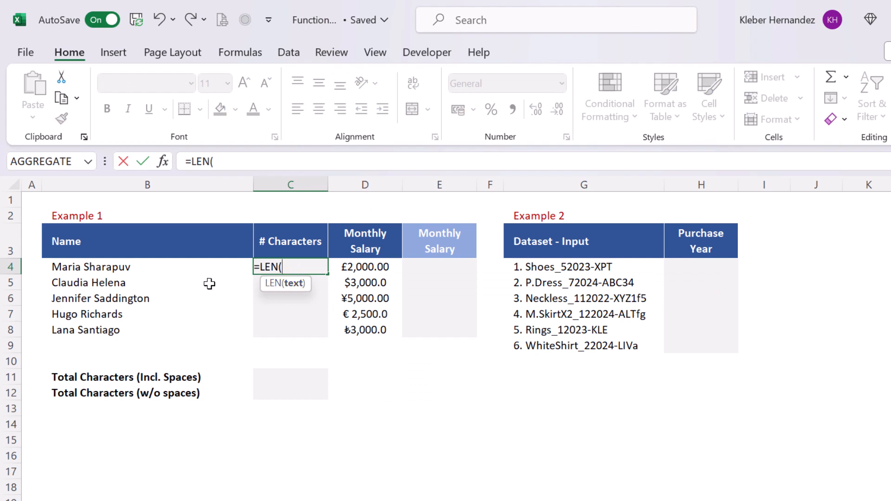
left_click(97, 267)
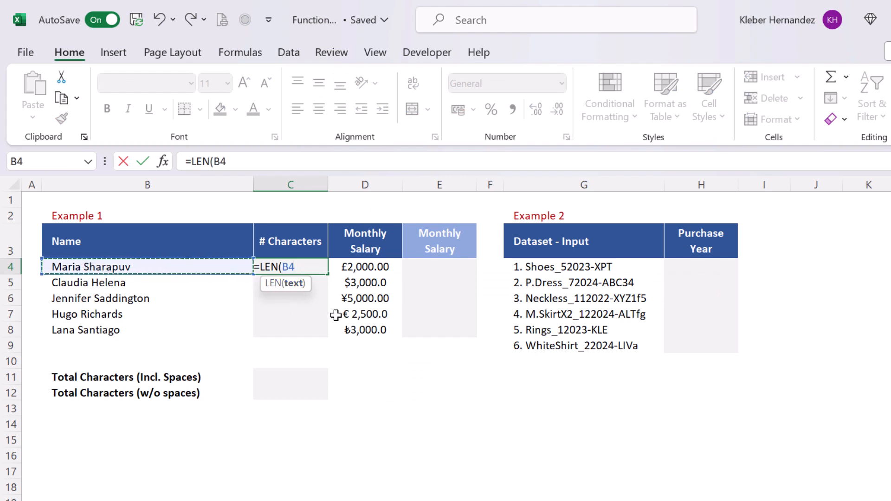
type(")")
key("Return")
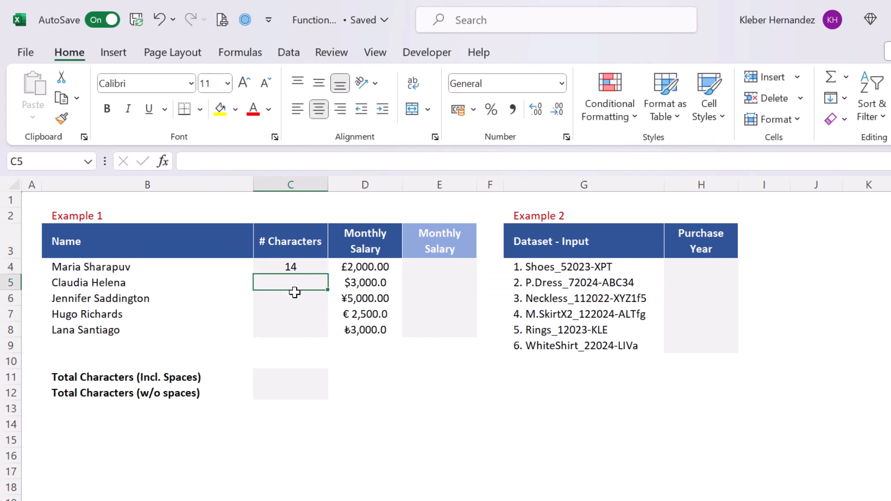
Fill the LEN formula down C4:C8, giving 14, 14, 19, 13 and 13.
left_click(302, 267)
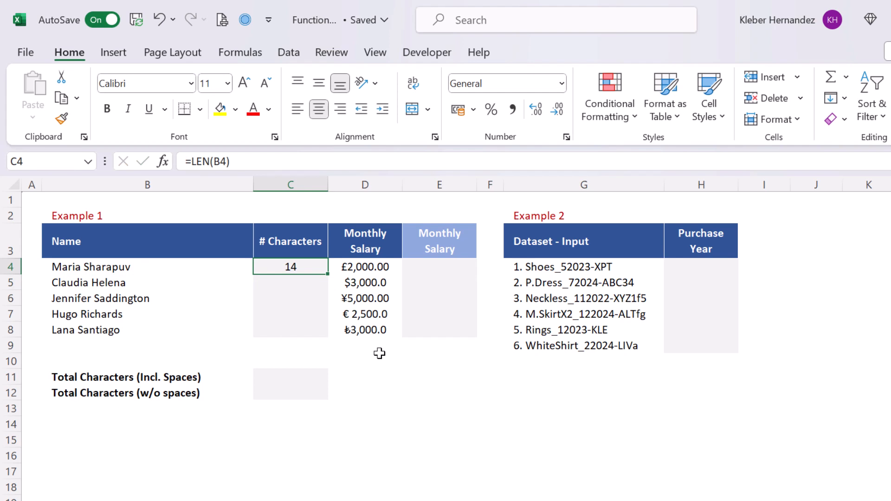
key("shift+Down")
key("shift+Down")
key("shift+Down")
key("shift+Down")
key("F2")
key("ctrl+Return")
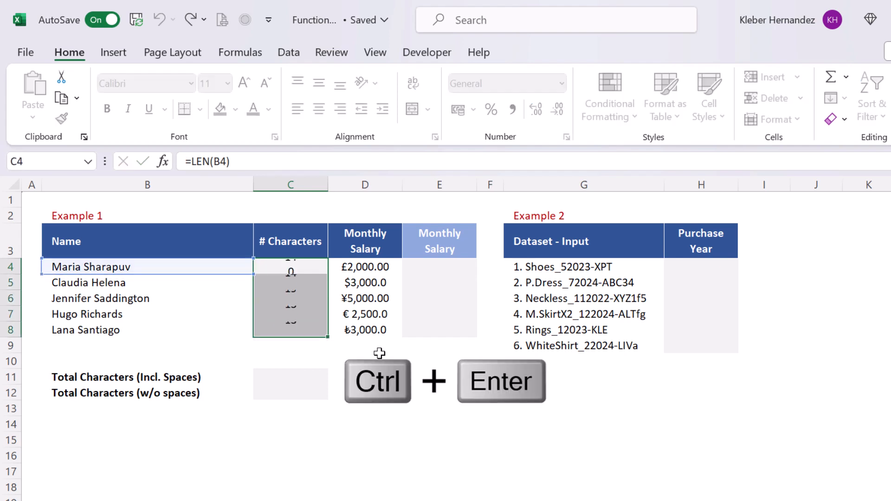
key("Down")
key("Down")
key("Down")
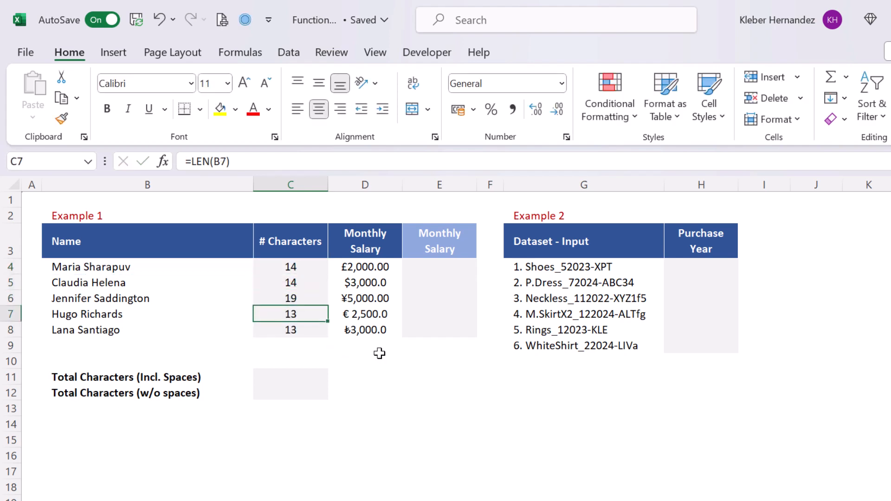
key("Down")
key("Down")
key("Right")
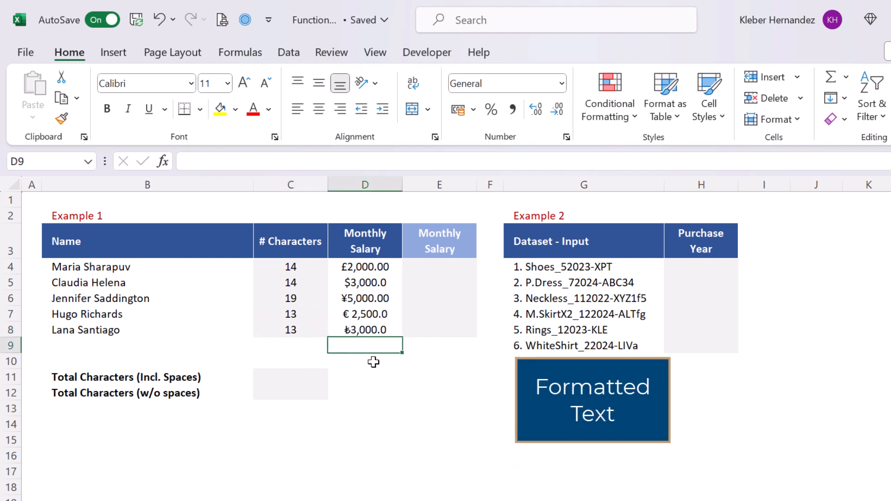
left_click(375, 361)
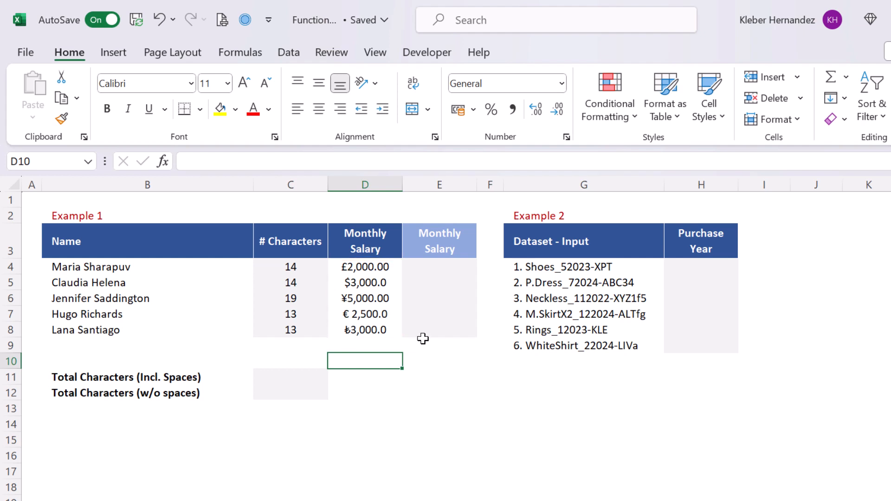
Enter =LEN(D4) in E4 and fill it down E4:E8, showing 4 for every salary.
left_click(415, 271)
type("=le")
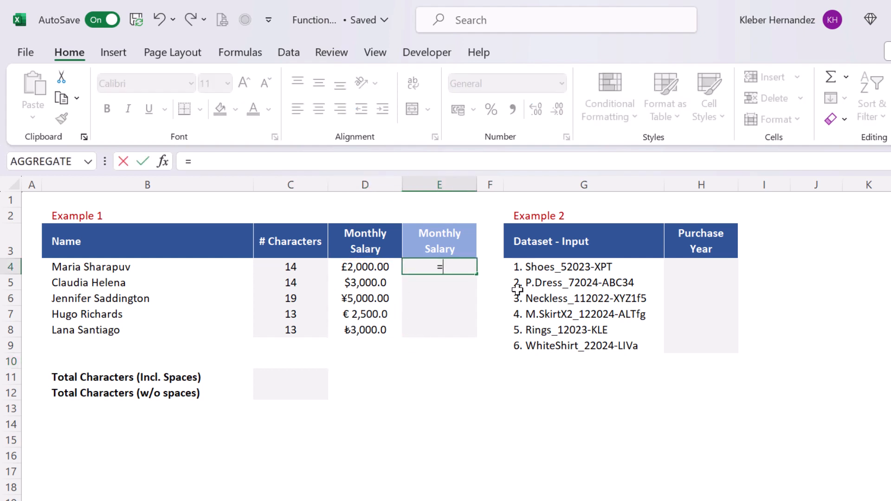
key("Tab")
key("Left")
key("Return")
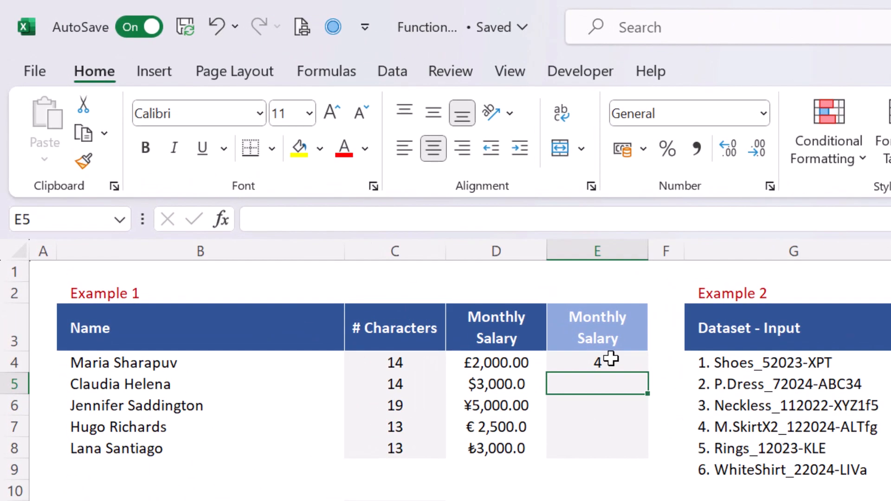
left_click(611, 360)
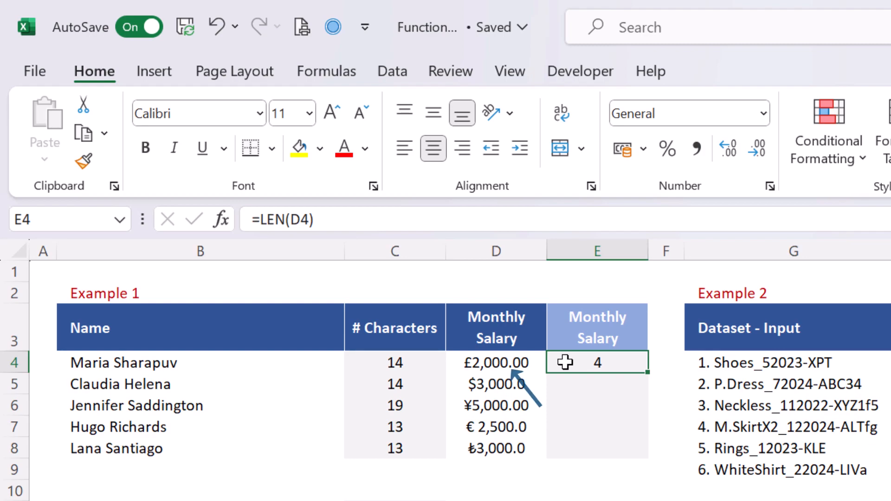
key("shift+Down")
key("shift+Down")
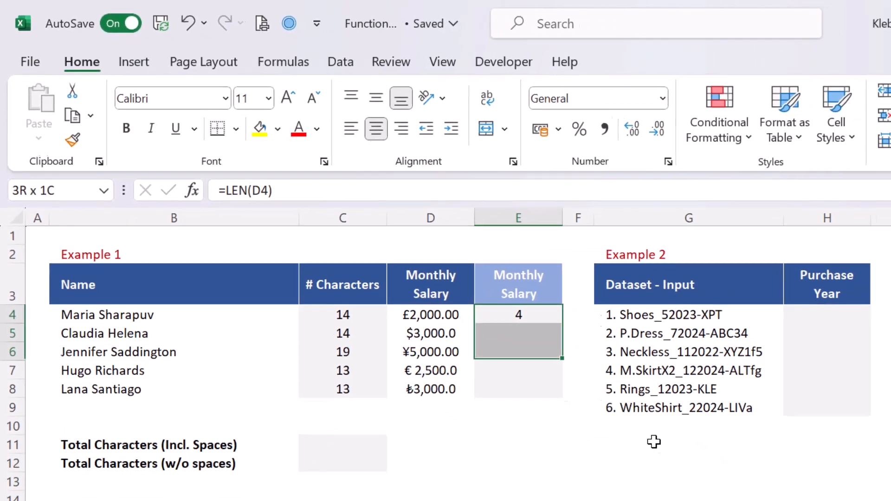
key("shift+Down")
key("shift+Down")
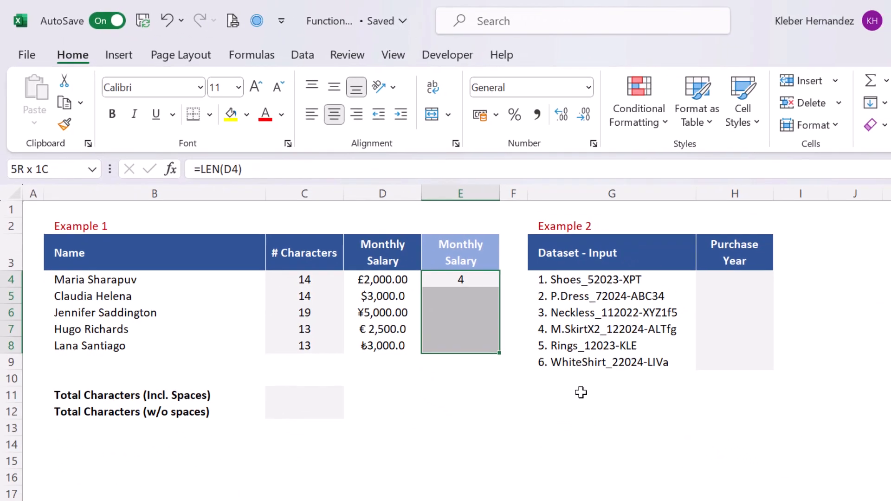
key("F2")
key("ctrl+Return")
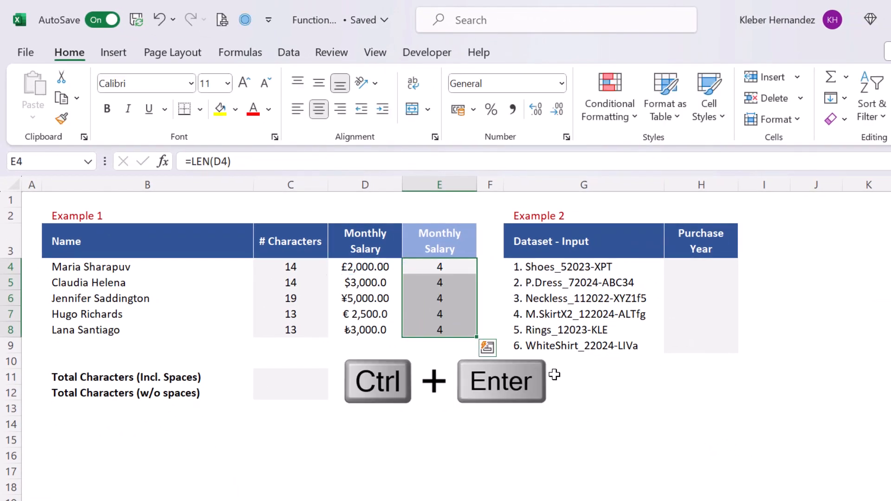
key("Down")
key("Down")
key("Down")
key("Down")
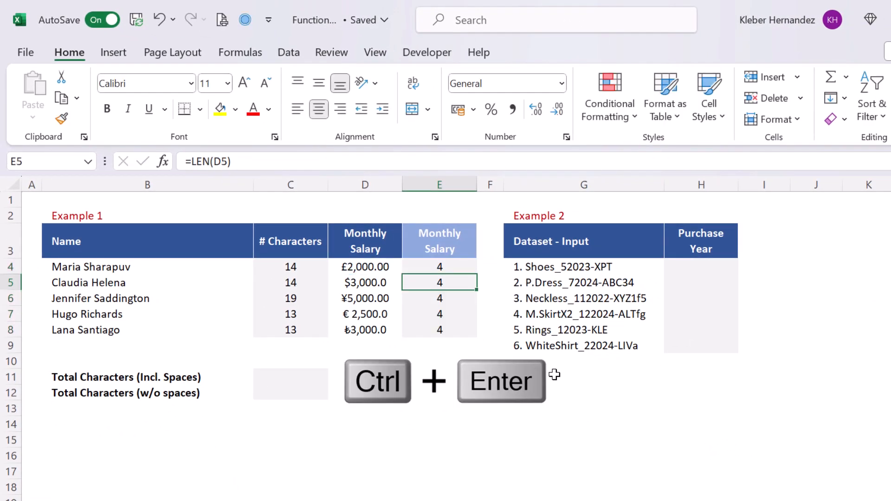
key("Down")
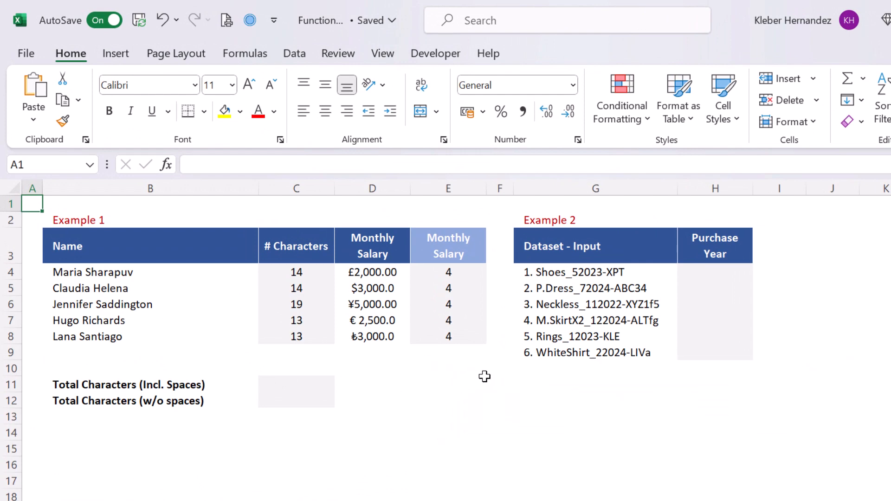
Enter the array formula =LEN(B4:B8) in F11, spilling 14, 14, 19, 13, 13.
left_click(507, 383)
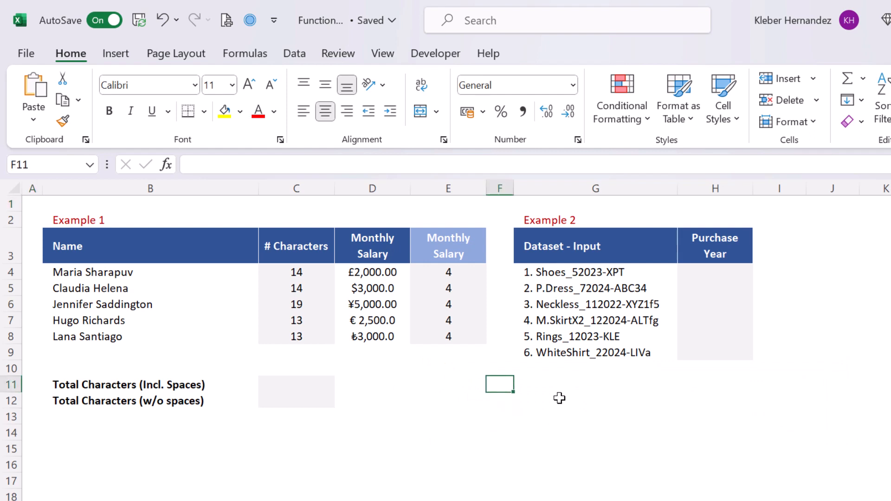
type("=len")
key("Tab")
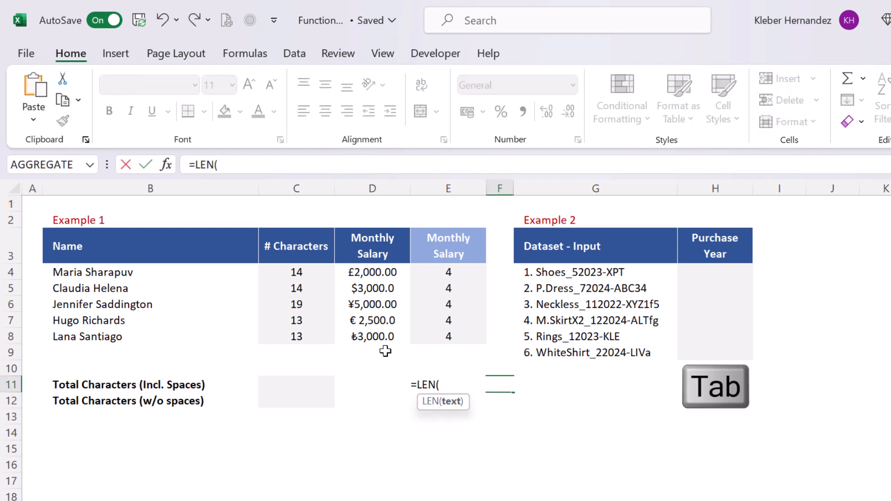
left_click_drag(125, 274, 121, 336)
type(")")
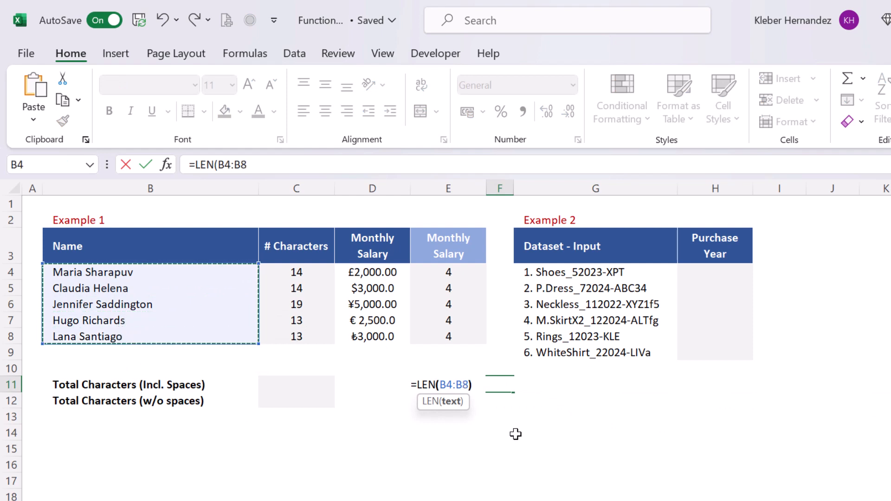
key("Return")
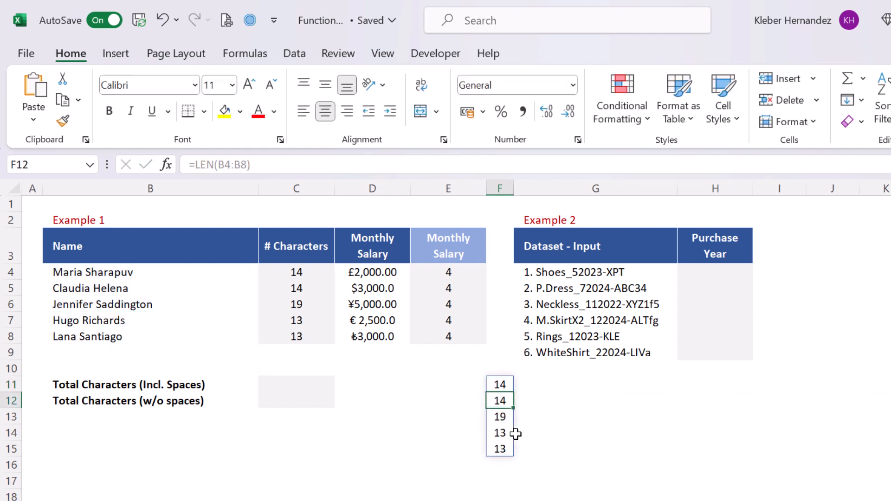
key("Down")
key("Down")
key("Down")
key("Down")
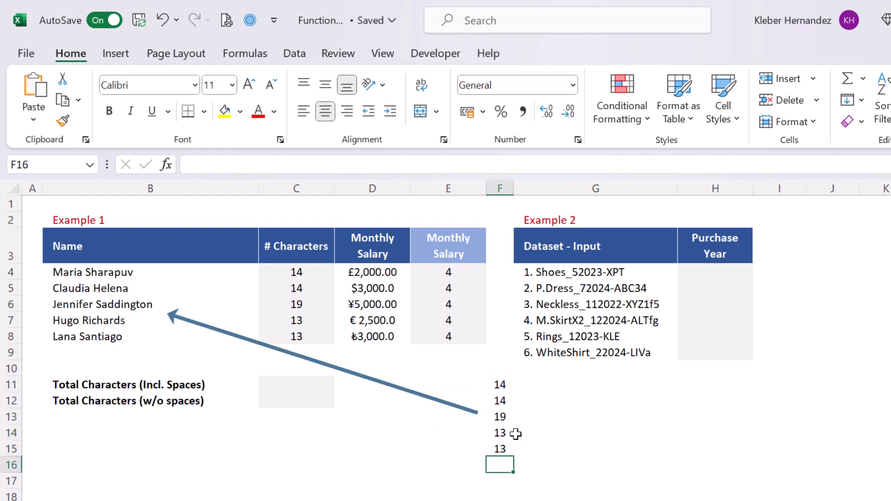
key("Down")
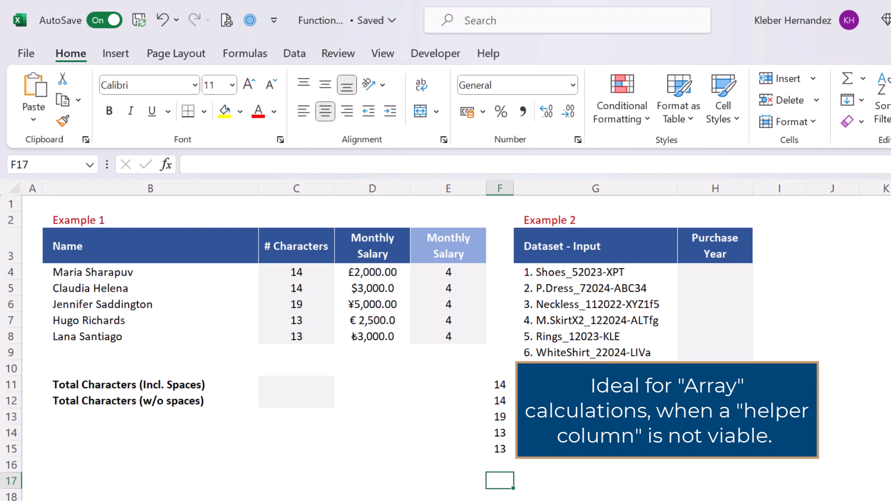
Copy the LEN(B4:B8) text from the F11 formula without changing it.
left_click(506, 385)
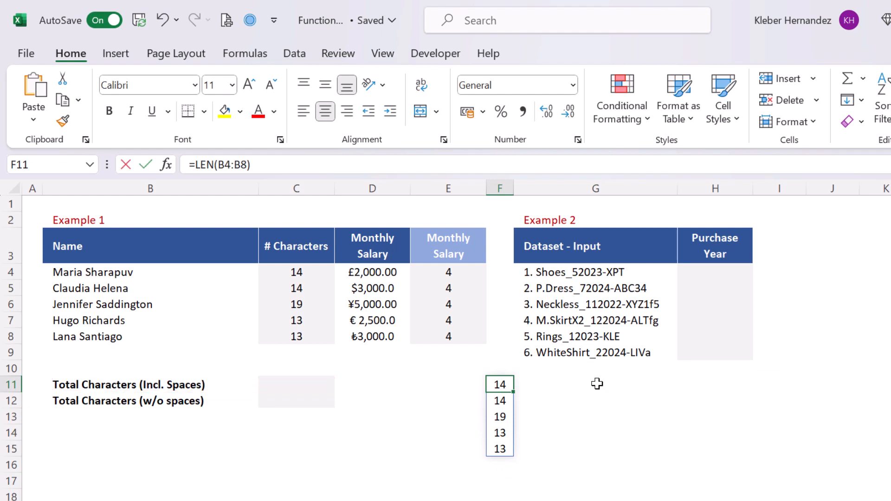
key("F2")
key("shift+Home")
key("shift+Right")
key("ctrl+c")
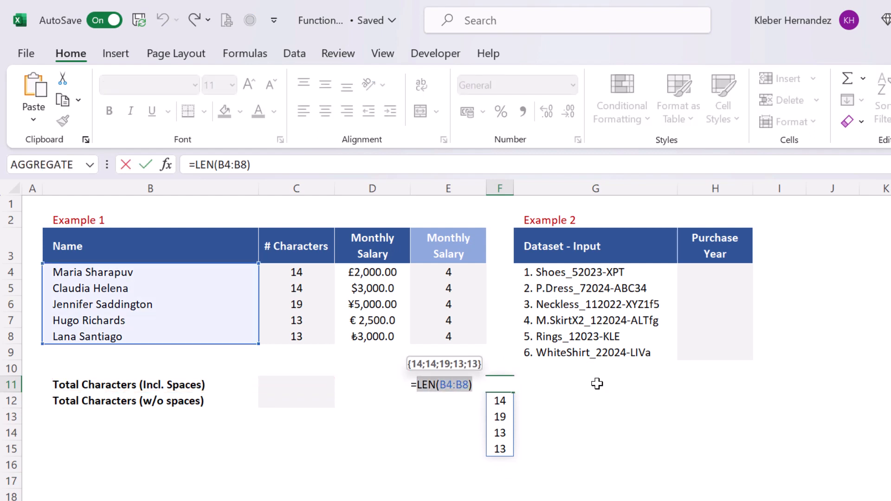
key("Escape")
key("Left")
key("Left")
key("Left")
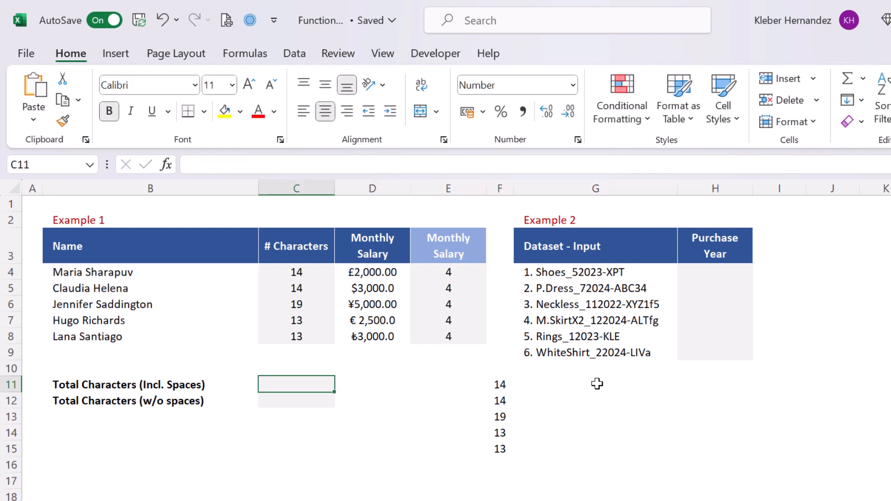
Enter =SUMPRODUCT(LEN(B4:B8)) in C11, totalling 73 characters including spaces.
type("=sump")
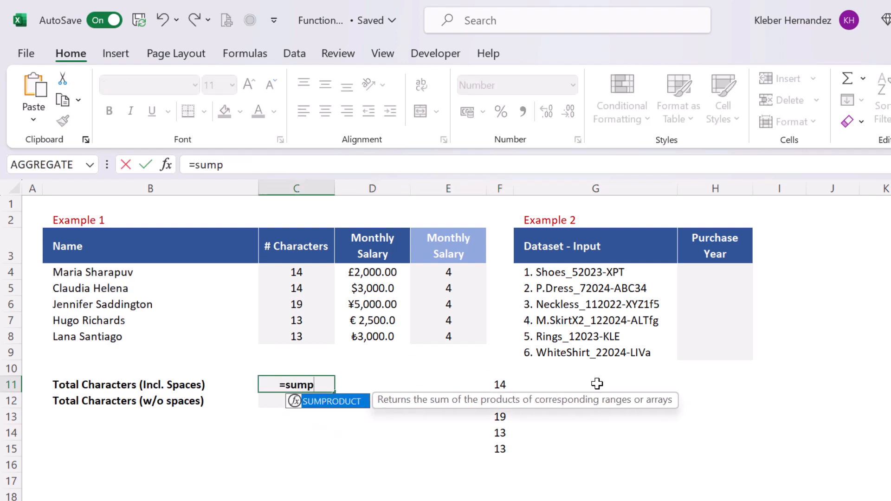
key("Tab")
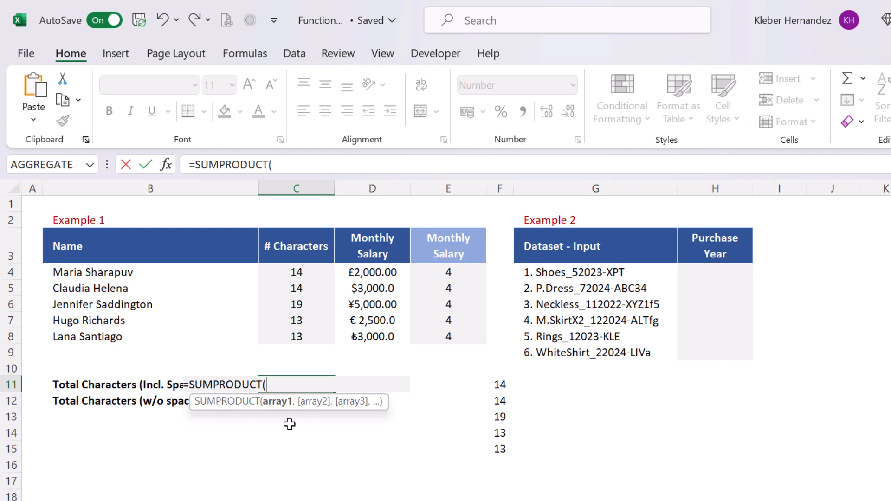
key("ctrl+v")
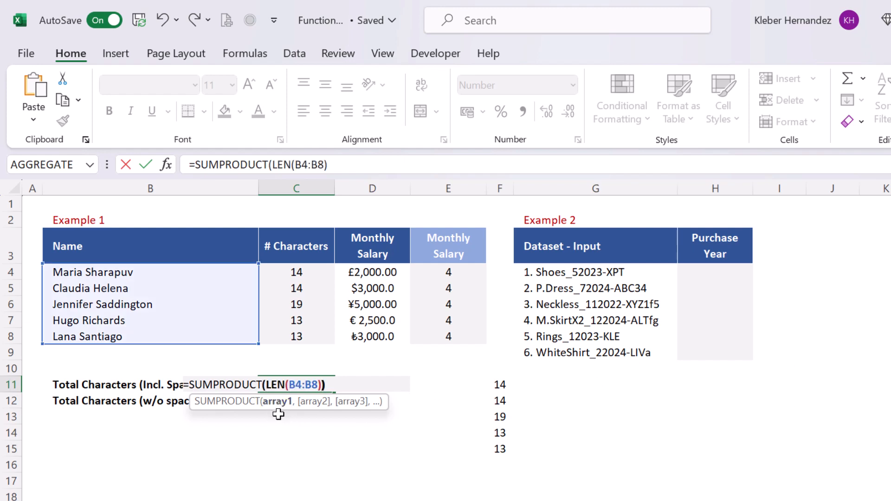
key("Return")
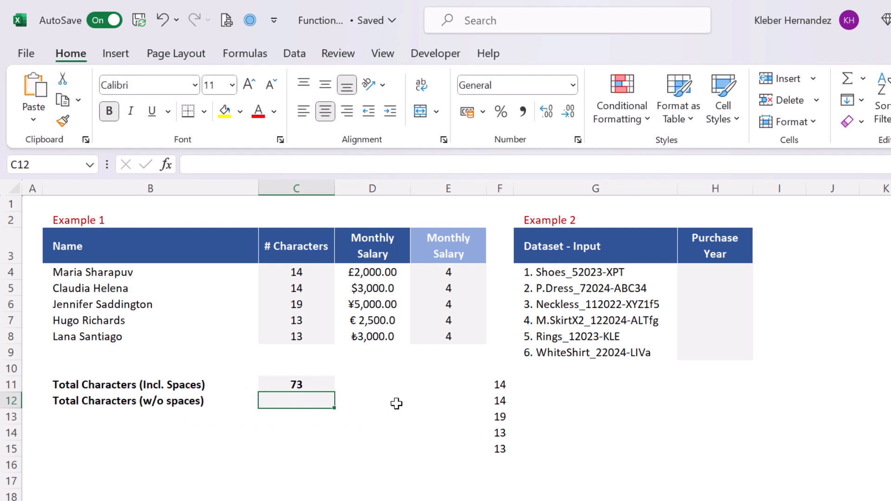
Check the C11 total formula and delete the helper LEN spill from F11.
left_click(329, 384)
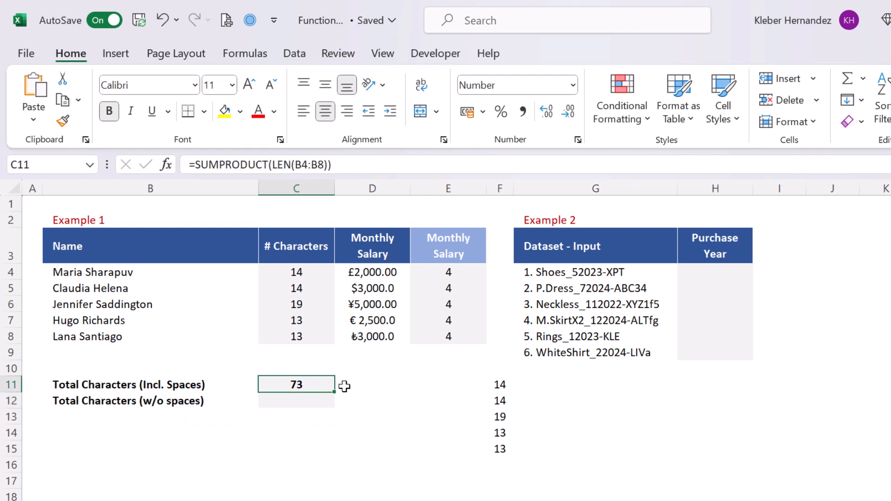
key("F2")
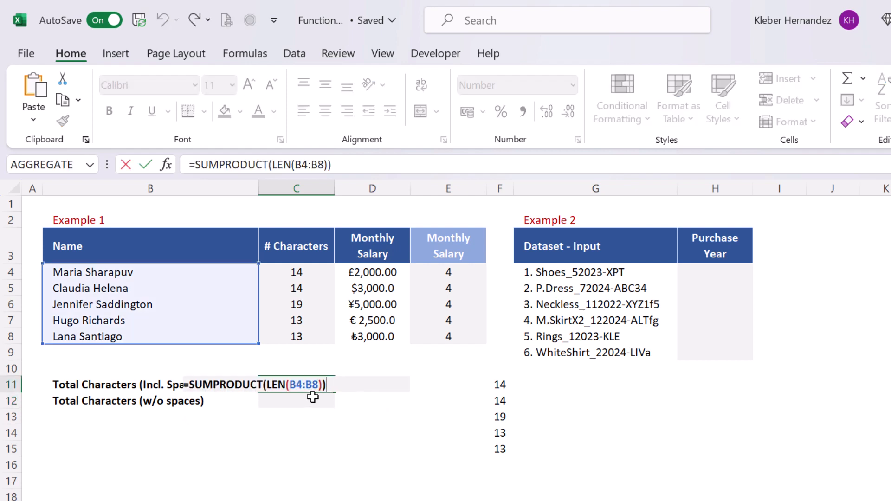
key("Escape")
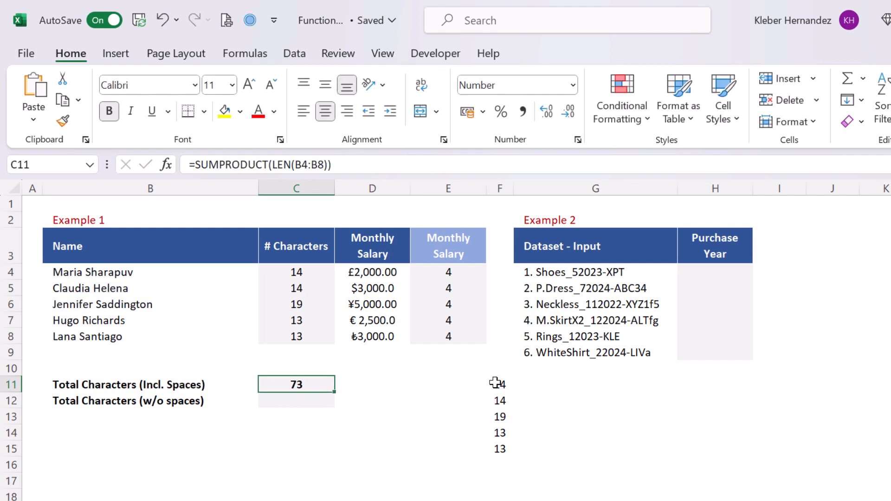
left_click(496, 383)
key("Delete")
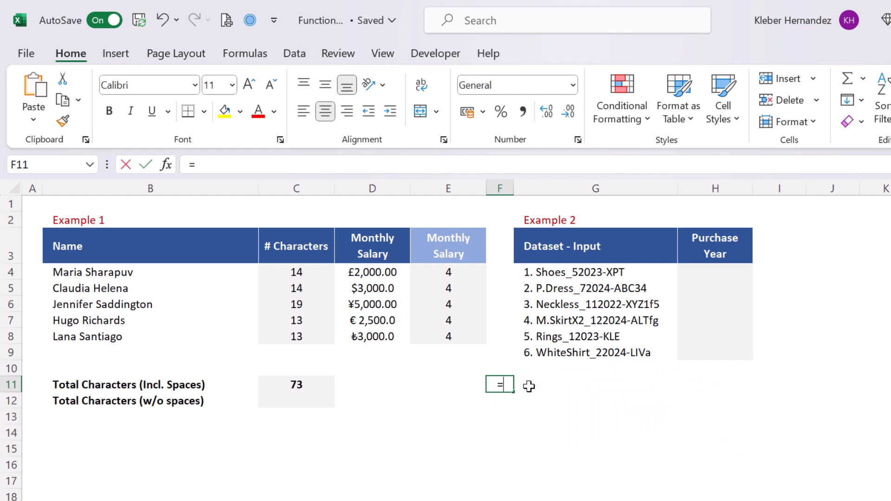
Enter =SUBSTITUTE(B4:B8," ","") in F11 to spill the names with spaces removed.
type("sub")
key("Tab")
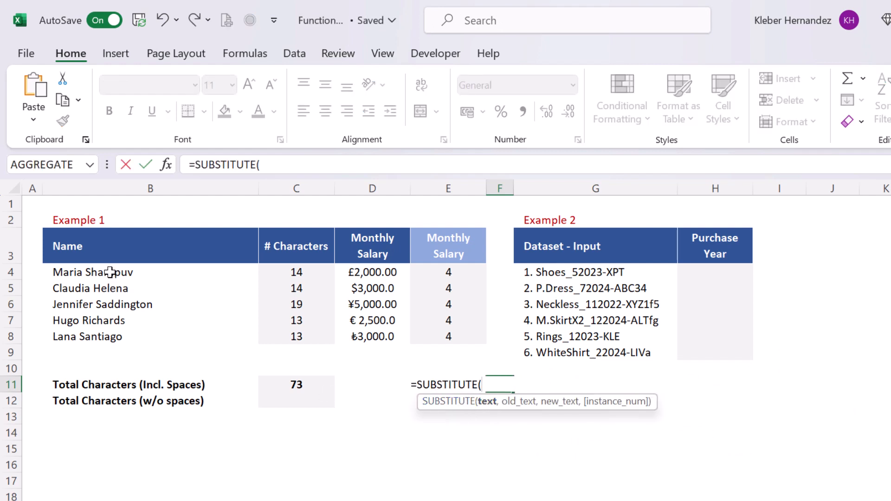
left_click_drag(110, 272, 116, 338)
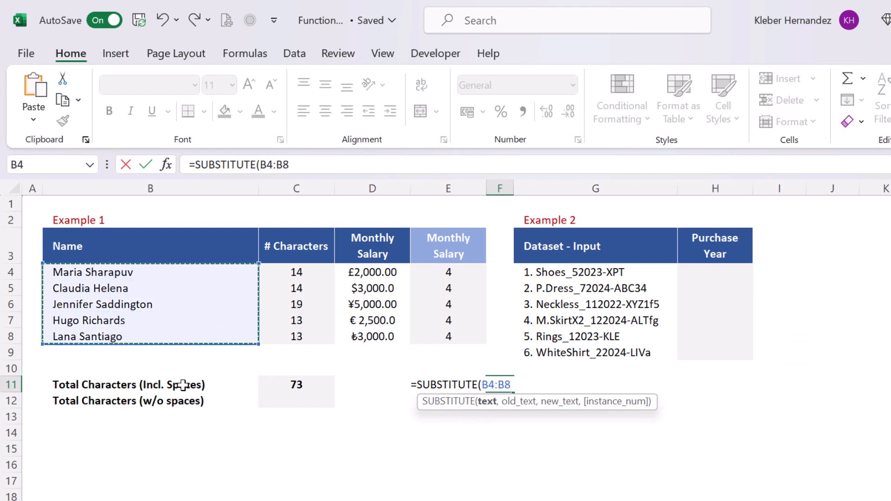
type(",")
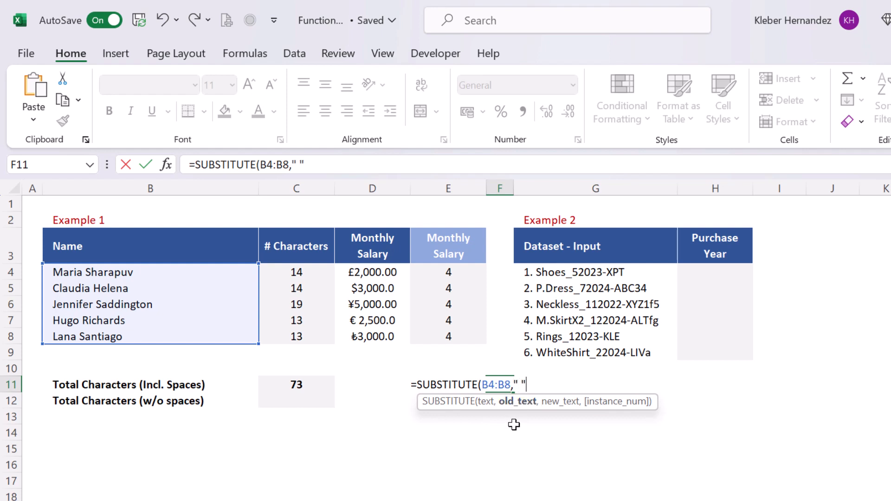
type("\" \",")
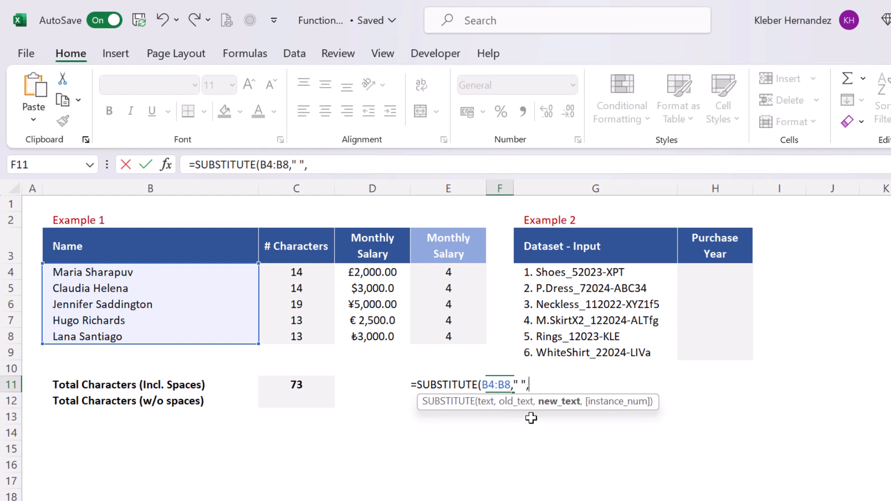
type("\"\"")
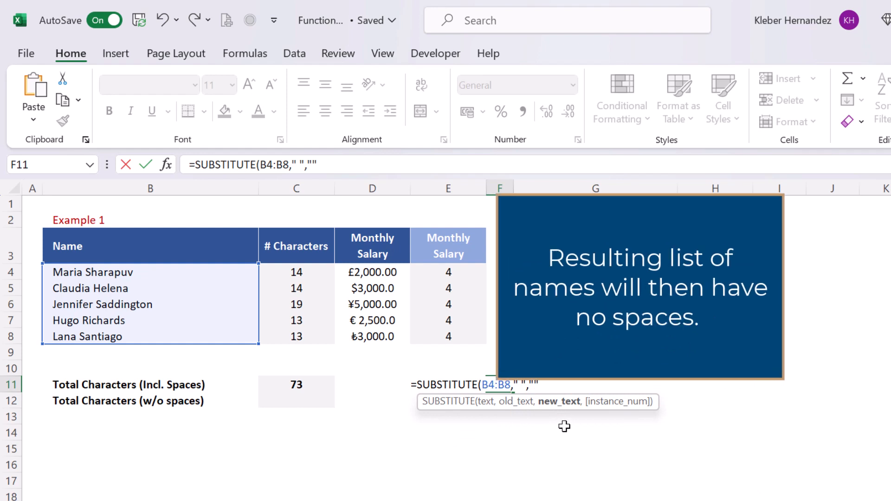
type(")")
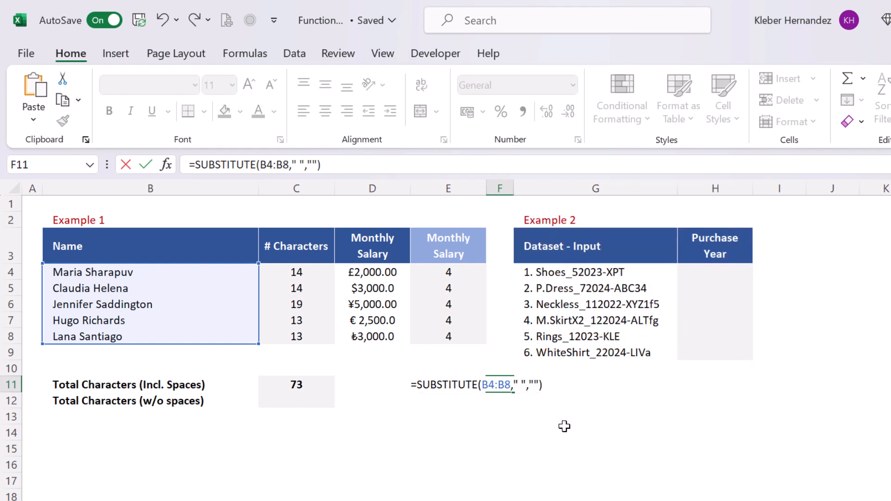
key("Return")
key("Right")
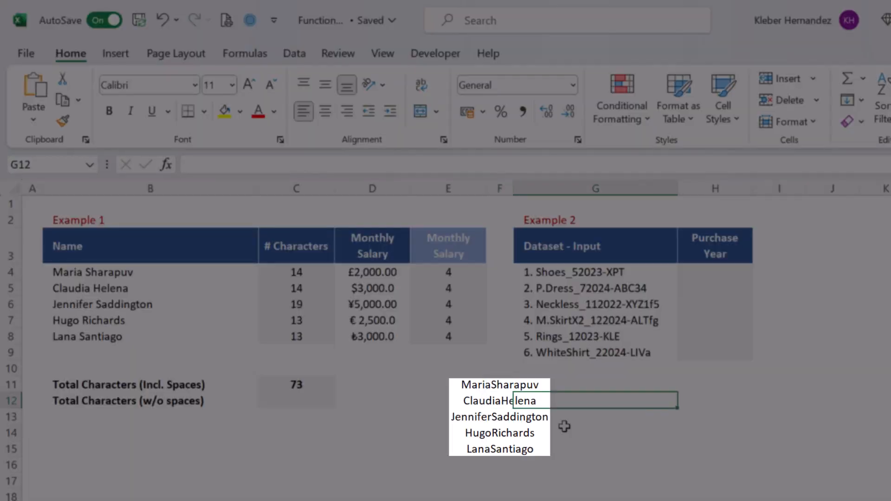
key("Right")
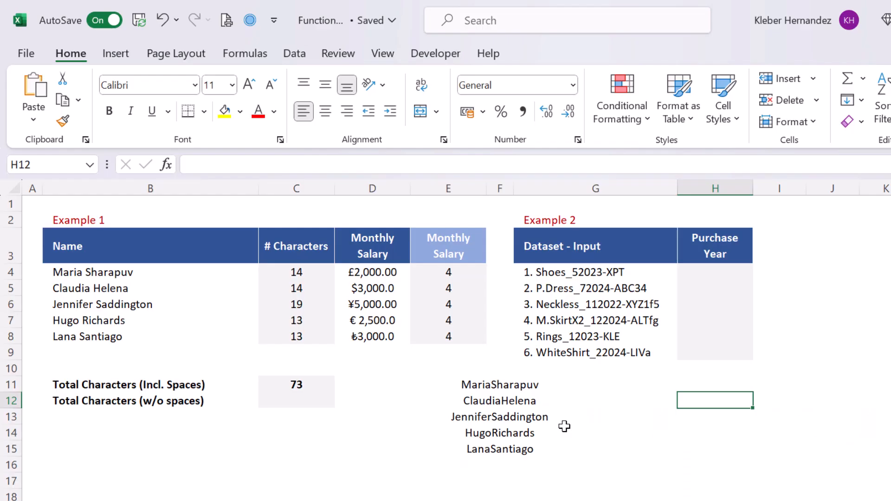
left_click(525, 391)
Wrap the F11 formula in LEN, giving counts 13, 13, 18, 12, 12.
key("F2")
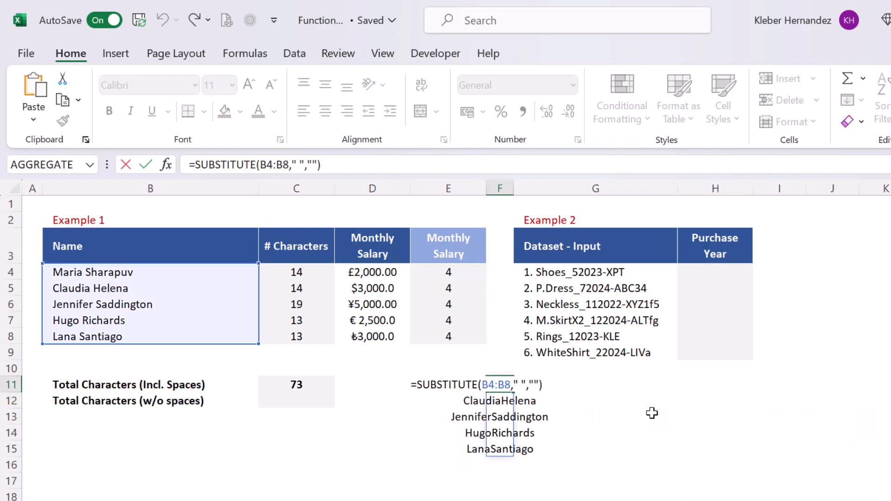
type("len")
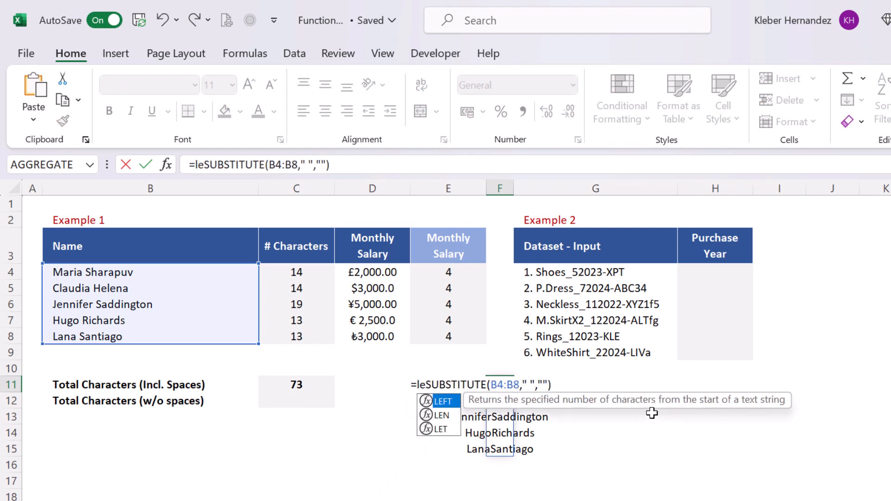
key("Tab")
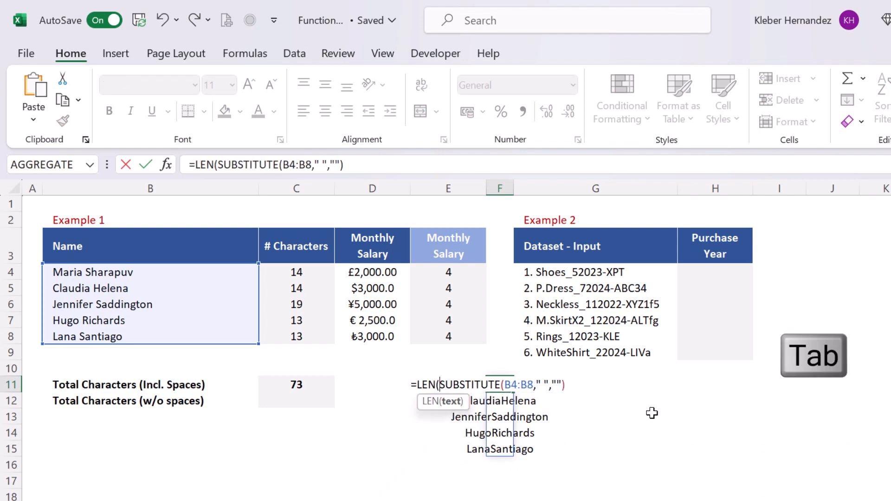
type(")")
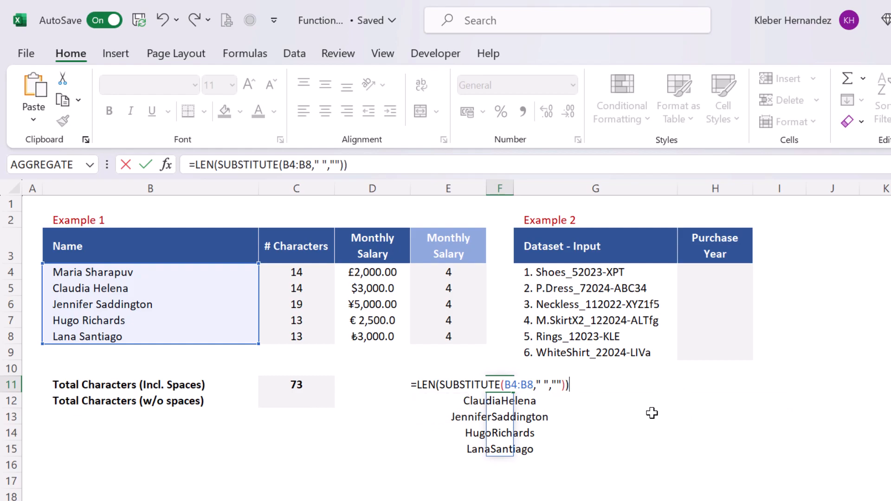
key("Return")
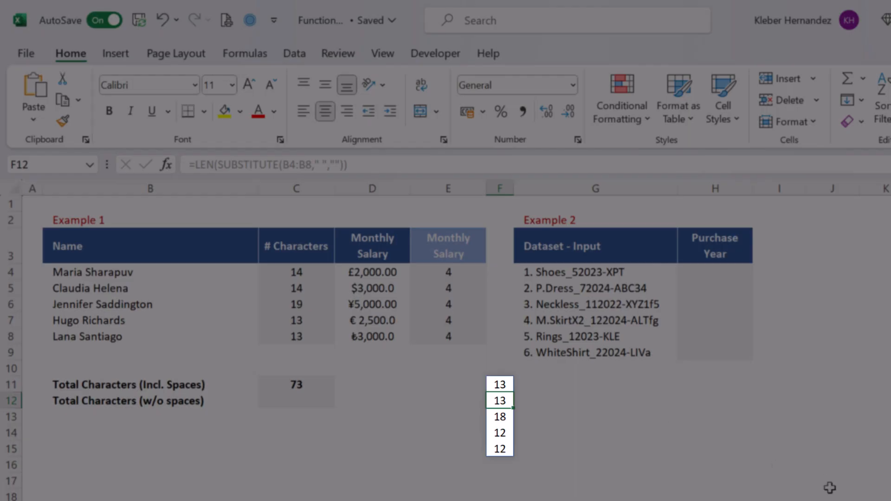
key("Down")
key("Down")
key("Down")
key("Down")
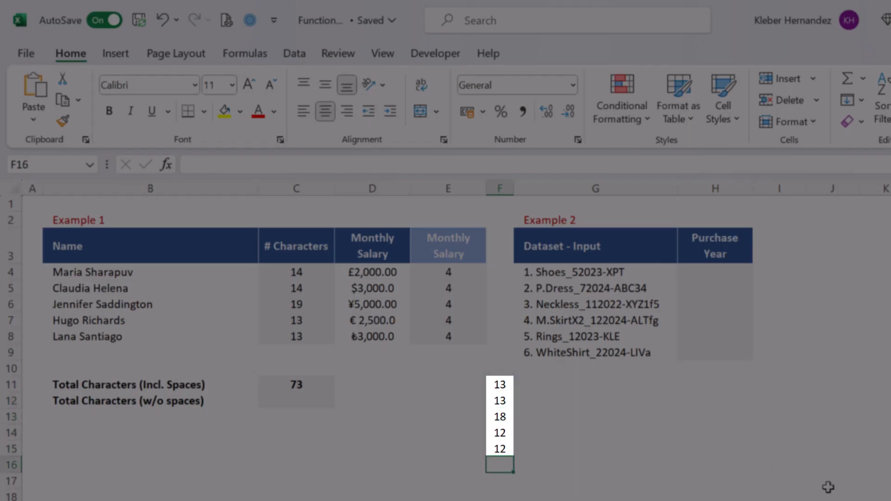
key("Down")
key("Up")
key("Up")
key("Up")
key("Up")
key("Up")
key("Up")
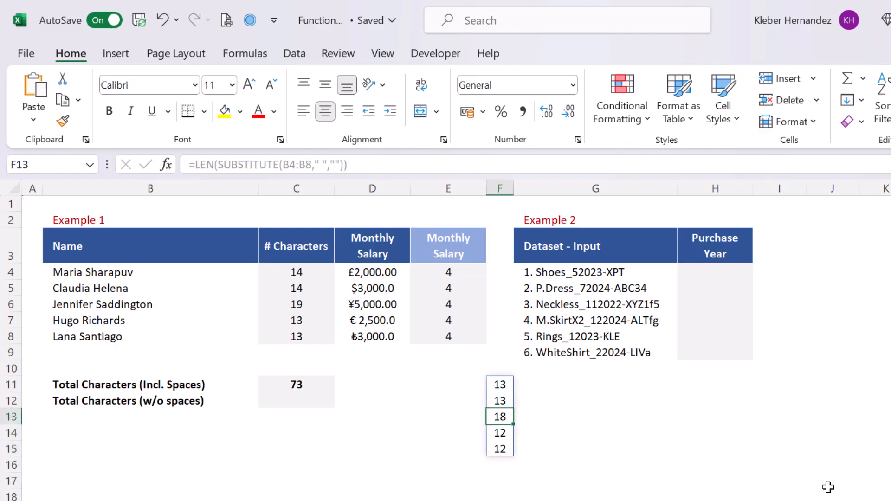
Copy the LEN(SUBSTITUTE(B4:B8," ","")) formula text and move to C12.
key("F2")
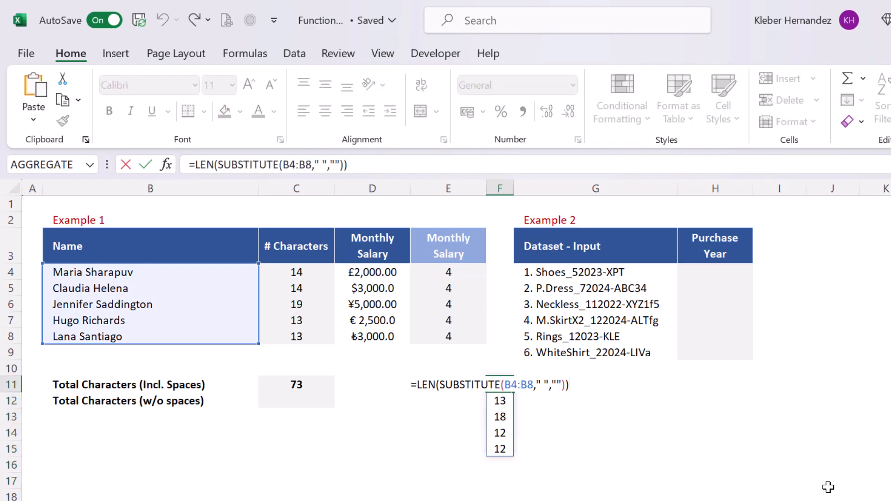
key("Home")
key("Right")
key("shift+End")
key("ctrl+c")
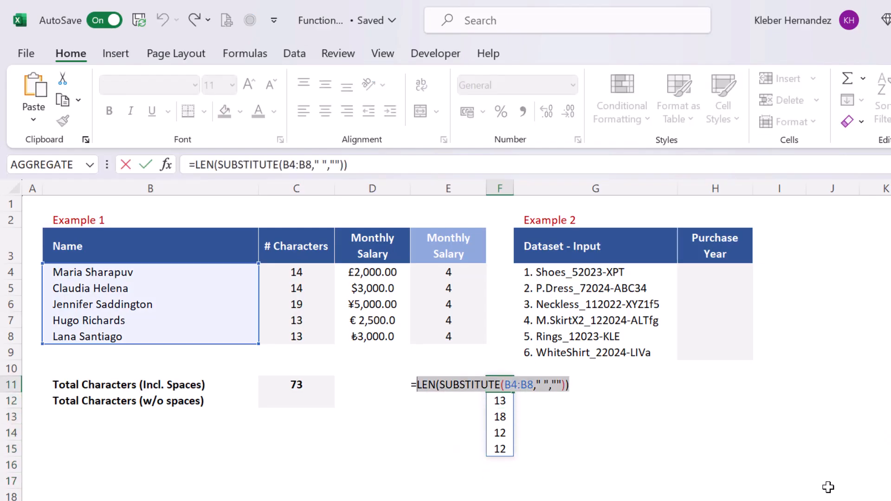
key("Escape")
key("Left")
key("Left")
key("Left")
key("Down")
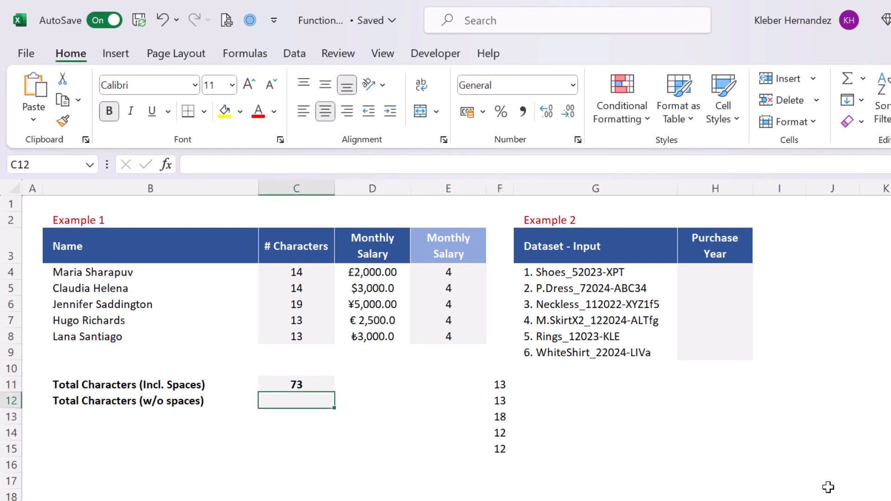
Enter =SUMPRODUCT(LEN(SUBSTITUTE(B4:B8," ",""))) in C12 for 68, then delete F11's helper counts.
type("=sump")
key("Tab")
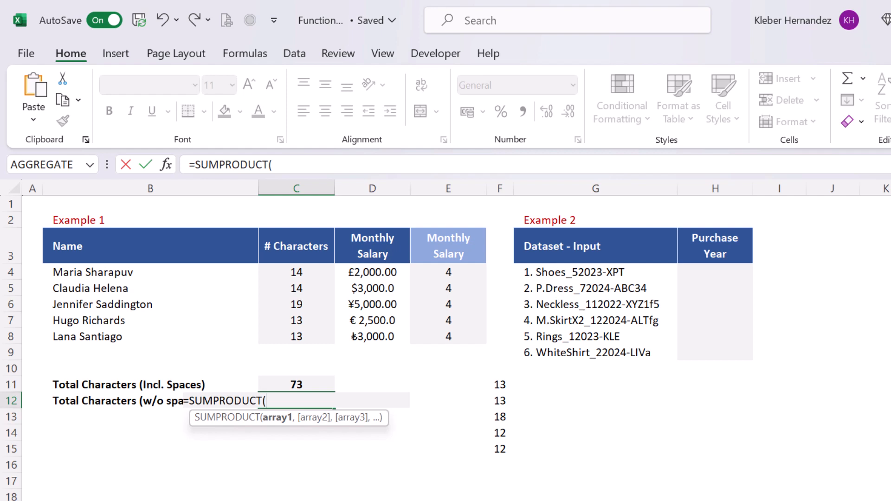
key("ctrl+v")
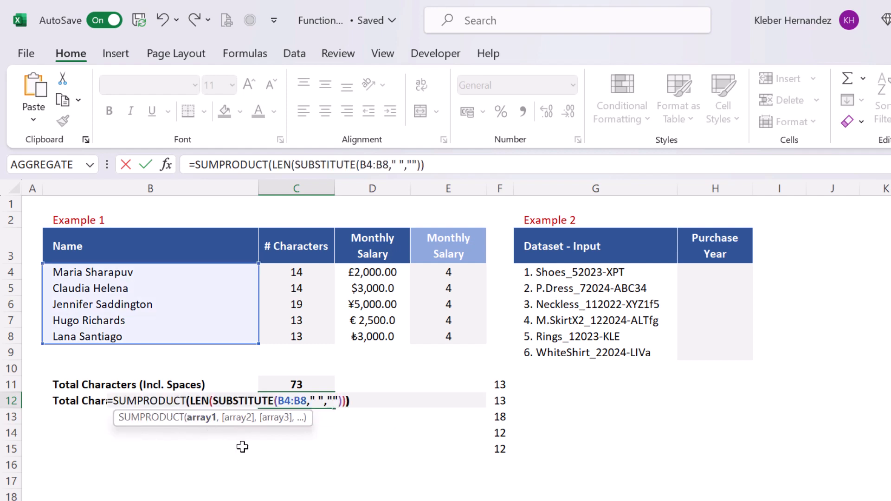
key("Return")
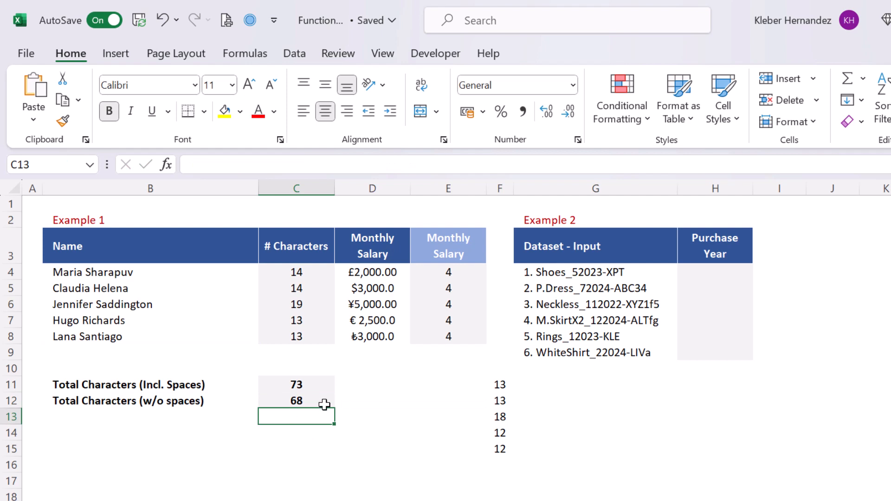
left_click(503, 384)
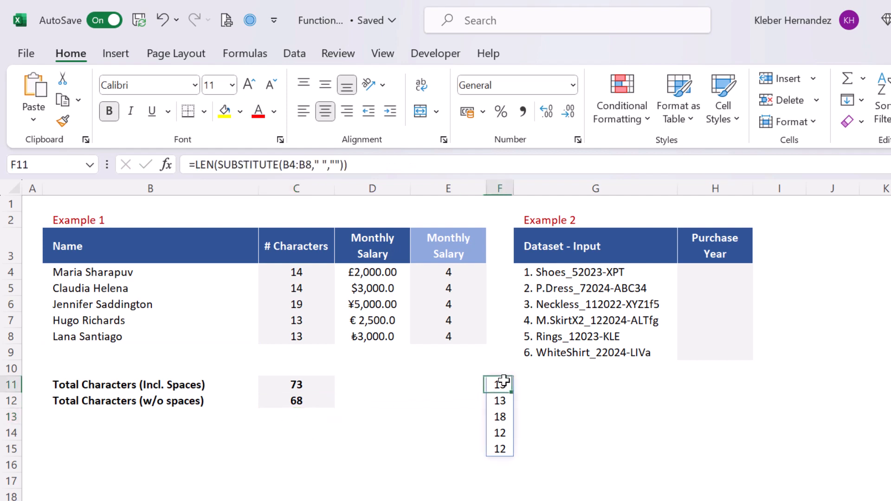
key("Delete")
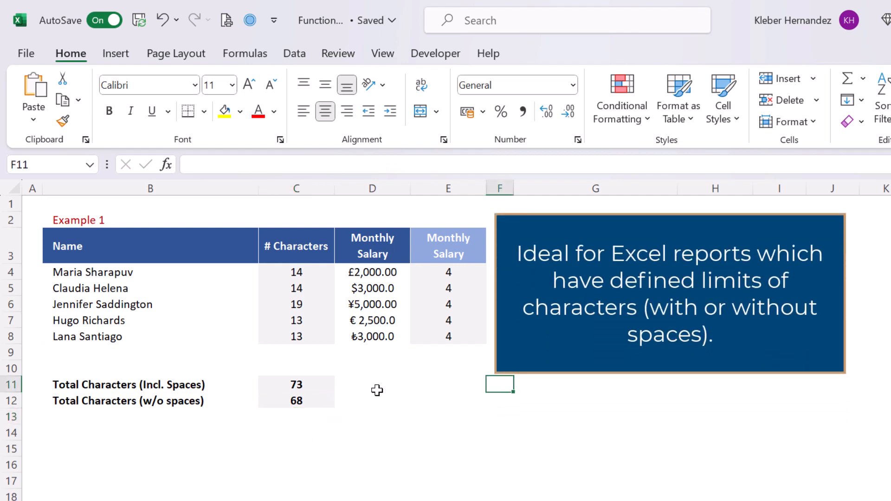
left_click(366, 382)
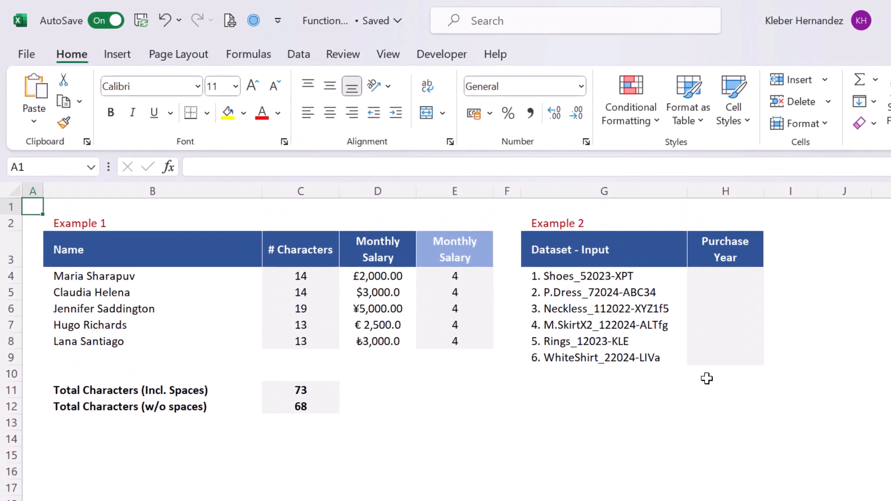
left_click(602, 386)
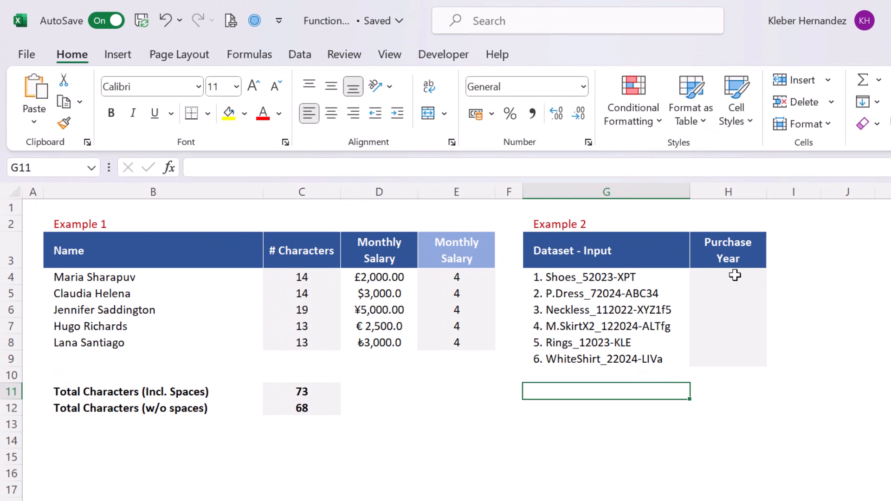
Type example purchase years 2023 and 2024 into H4 and H5.
left_click(735, 276)
type("2023")
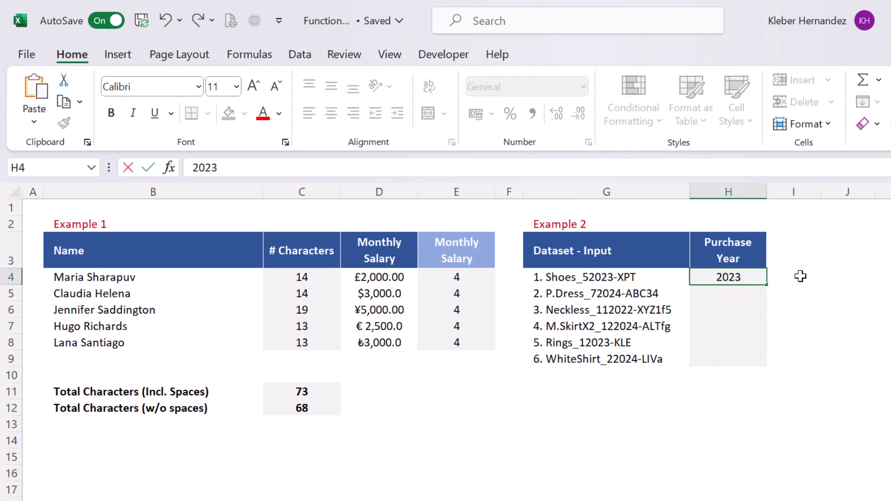
key("Return")
type("2024")
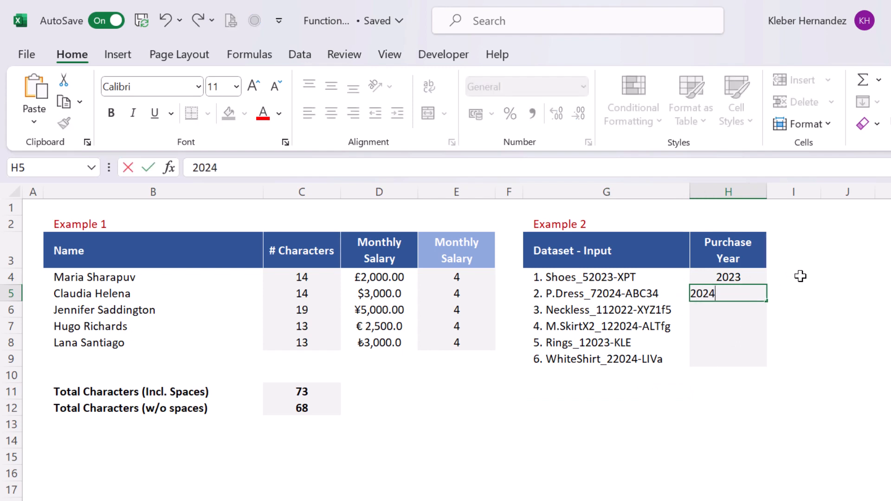
key("Return")
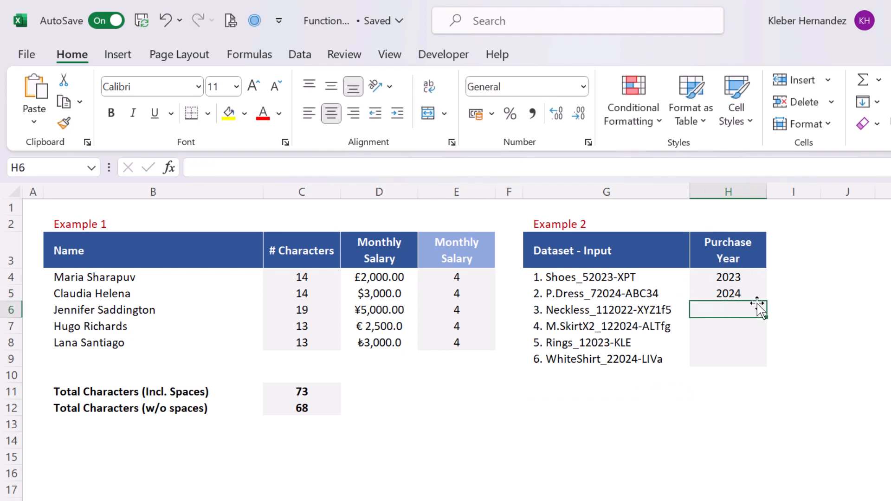
Extend the example years down to H9 and switch Auto Fill Options to Flash Fill.
left_click(755, 277)
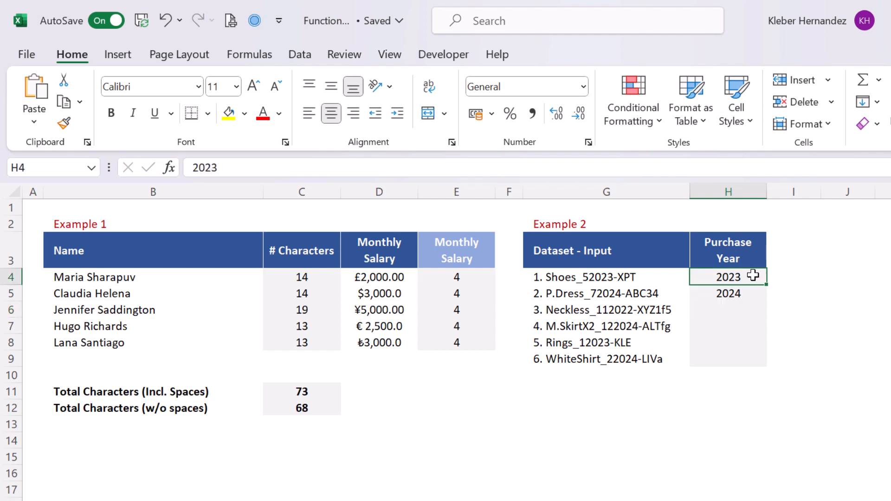
left_click_drag(753, 276, 759, 362)
left_click(778, 377)
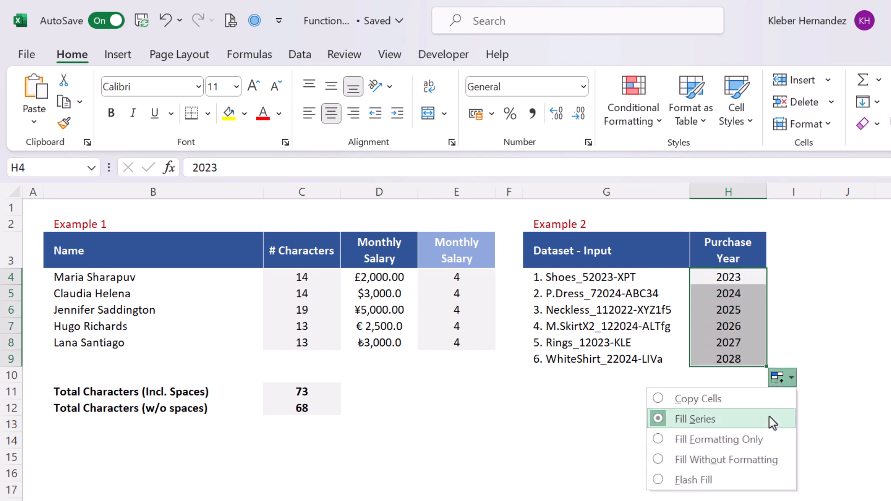
left_click(751, 480)
left_click(784, 295)
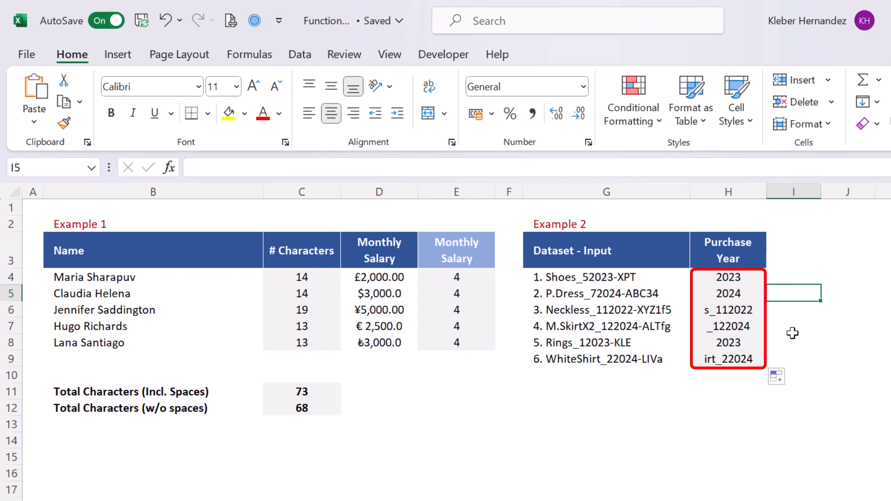
left_click_drag(796, 344, 793, 351)
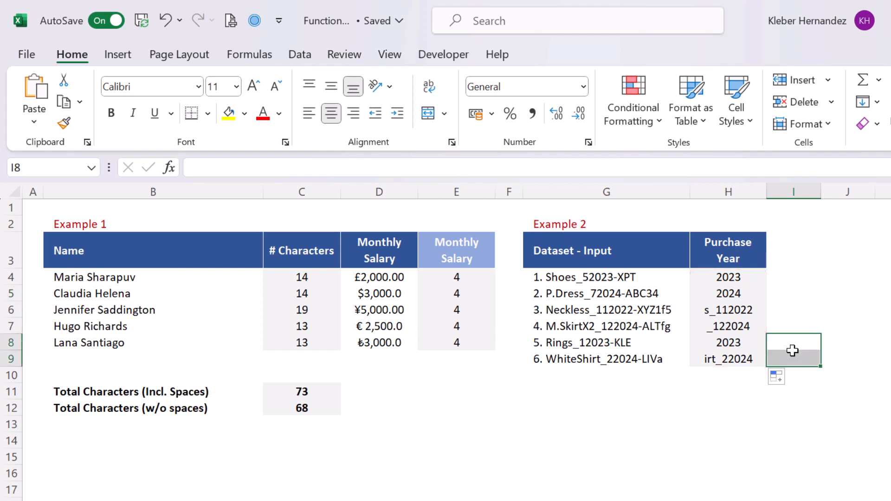
left_click(793, 360)
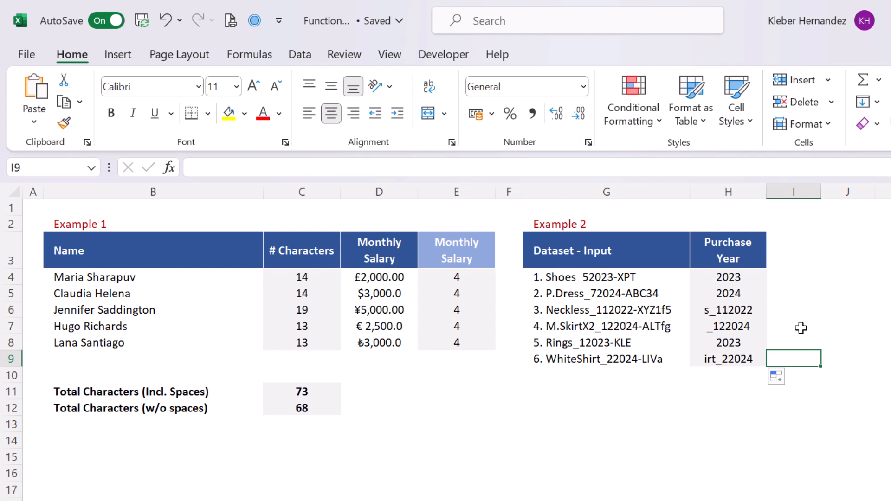
Clear all the Purchase Year values in H4:H9.
left_click(755, 277)
key("ctrl+shift+Down")
key("Delete")
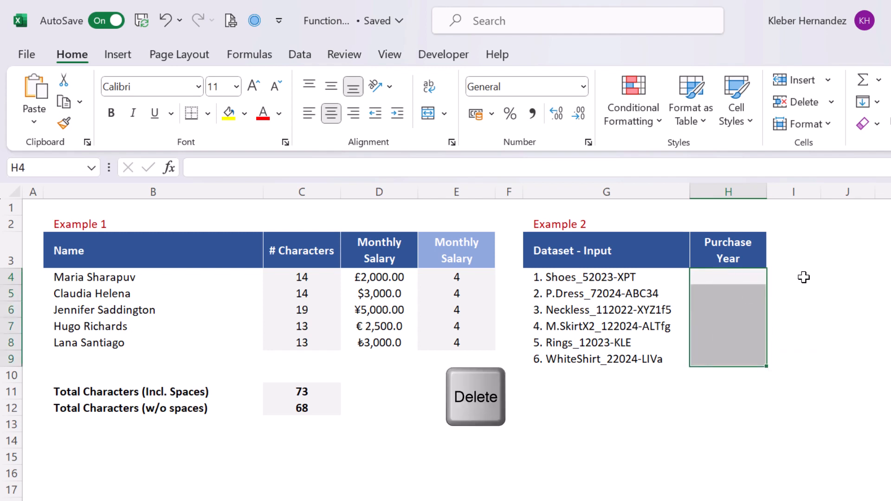
Enter =LEN(G4) in I4 and fill it to I9, giving 18, 22, 25, 25, 18, 24.
left_click(789, 242)
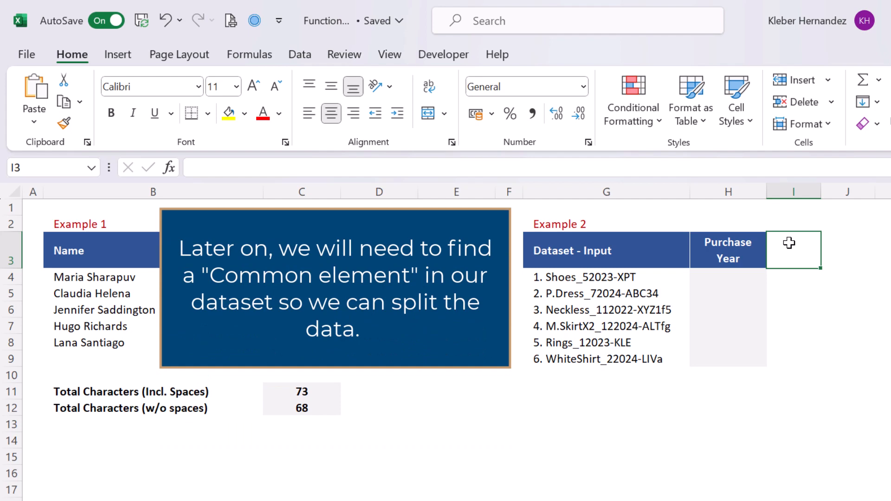
key("Return")
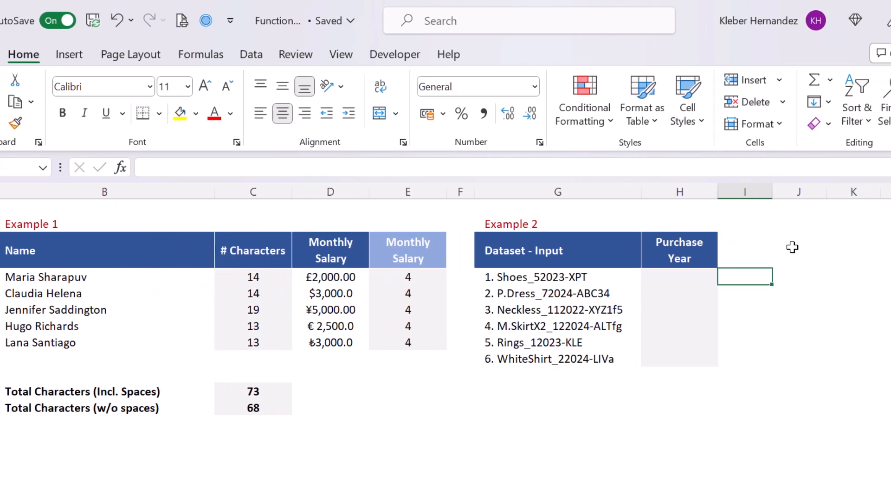
type("=len")
key("Tab")
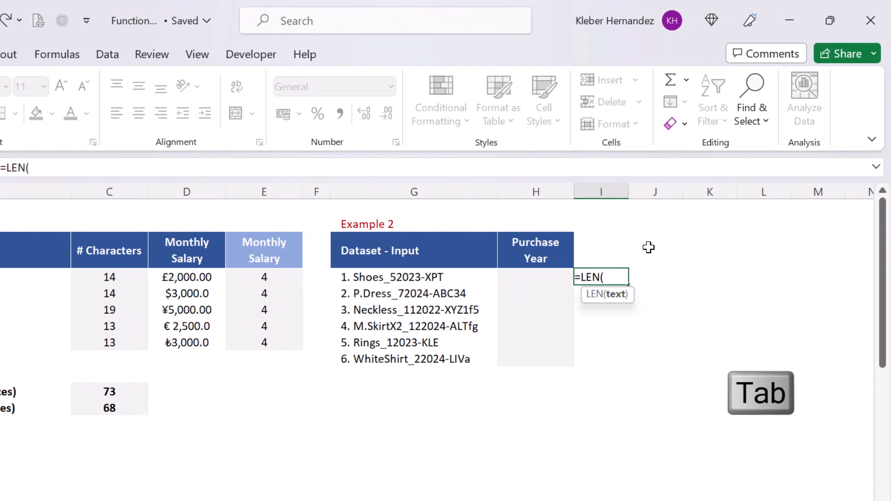
key("Left")
key("Left")
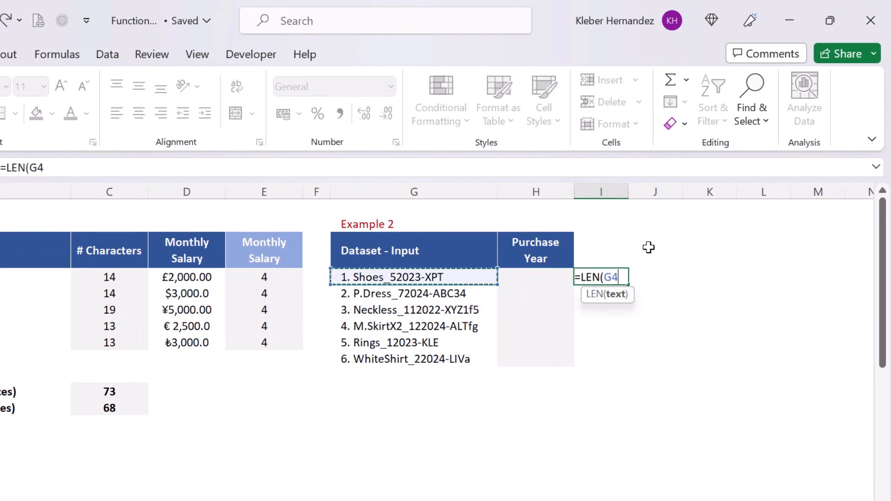
type(")")
key("Return")
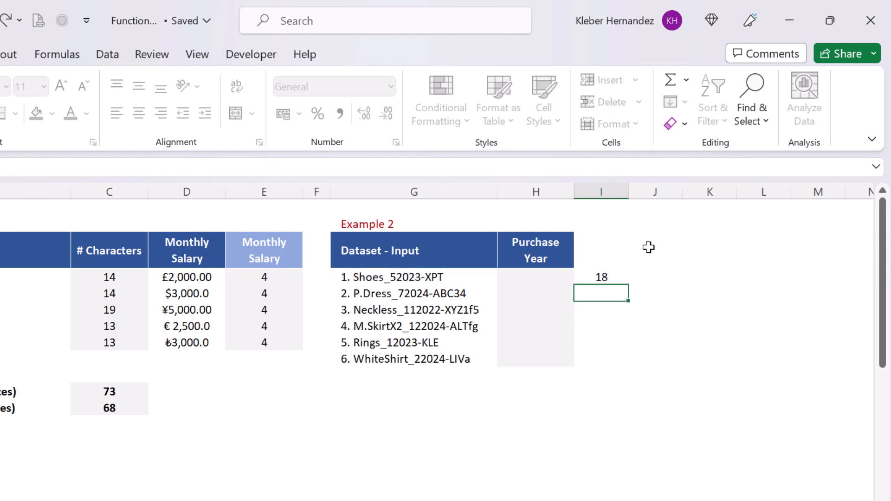
left_click(620, 278)
key("shift+Down")
key("shift+Down")
key("shift+Down")
key("shift+Down")
key("shift+Down")
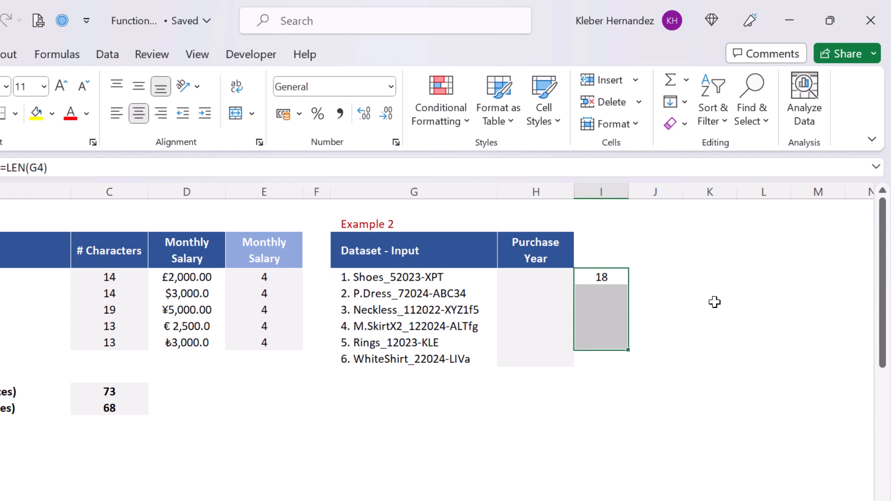
key("F2")
key("ctrl+Return")
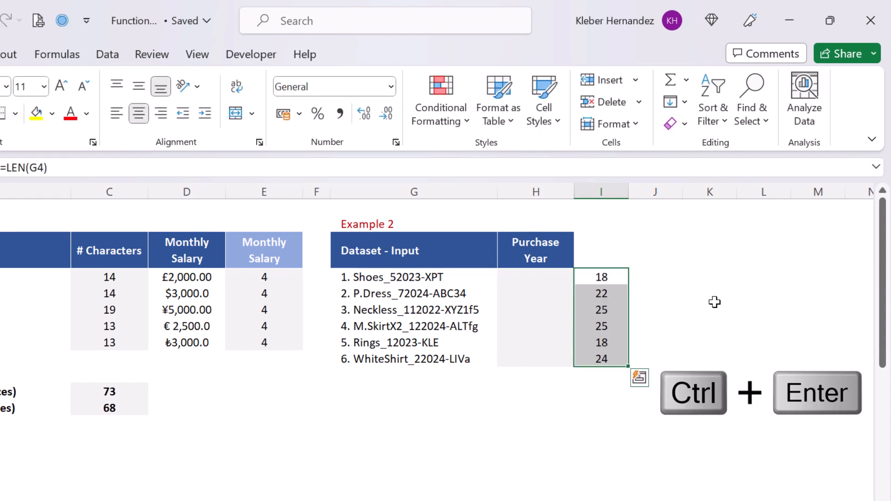
left_click(631, 255)
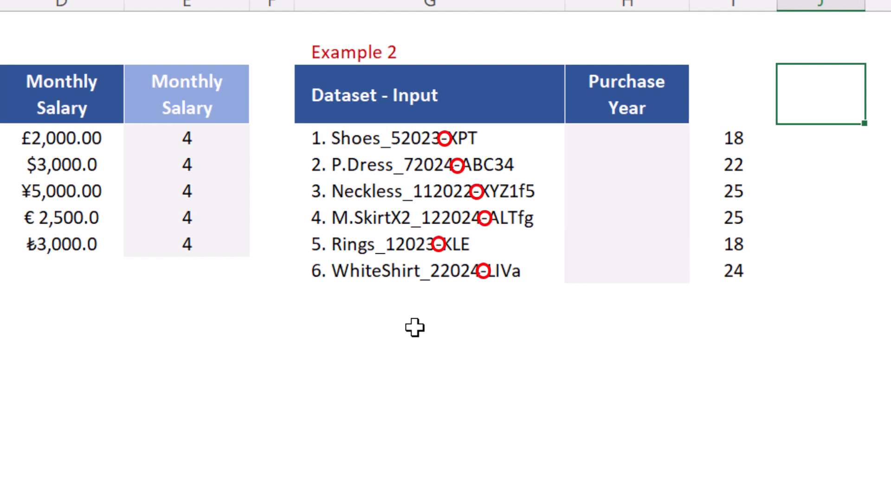
Enter =FIND("-",G4,1) in J4 to locate the dash in the first product code.
left_click(826, 133)
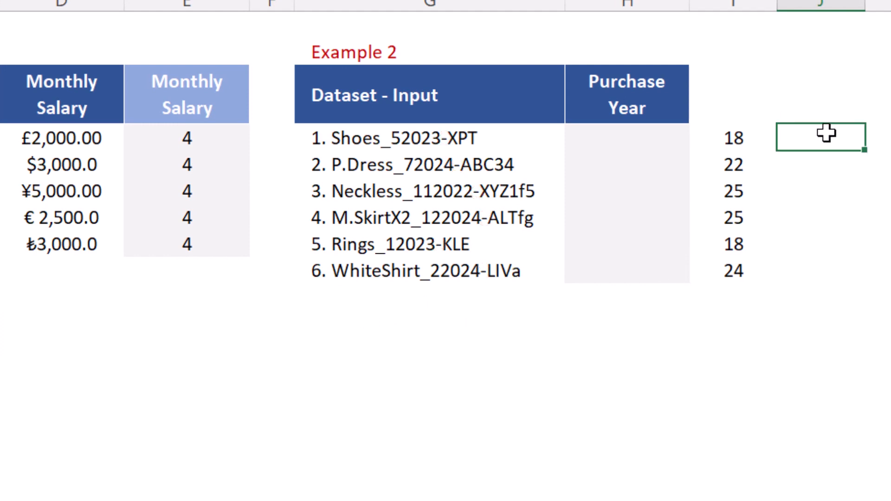
type("=find")
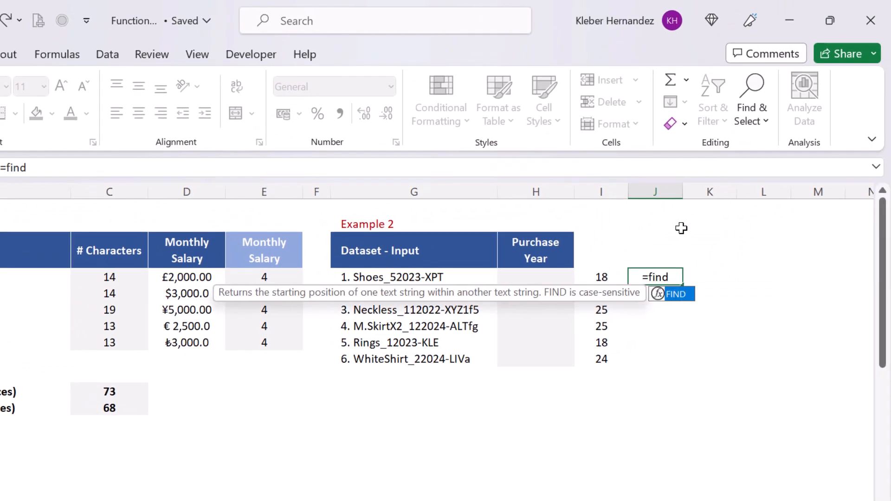
key("Tab")
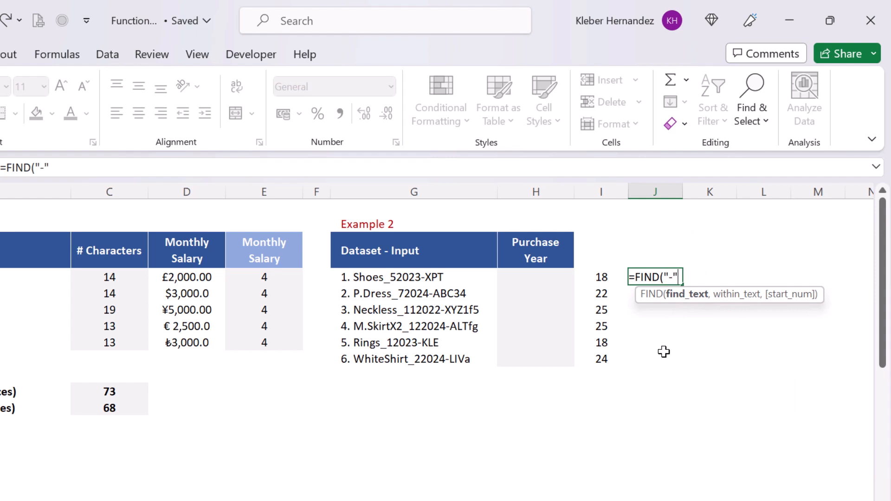
type(",")
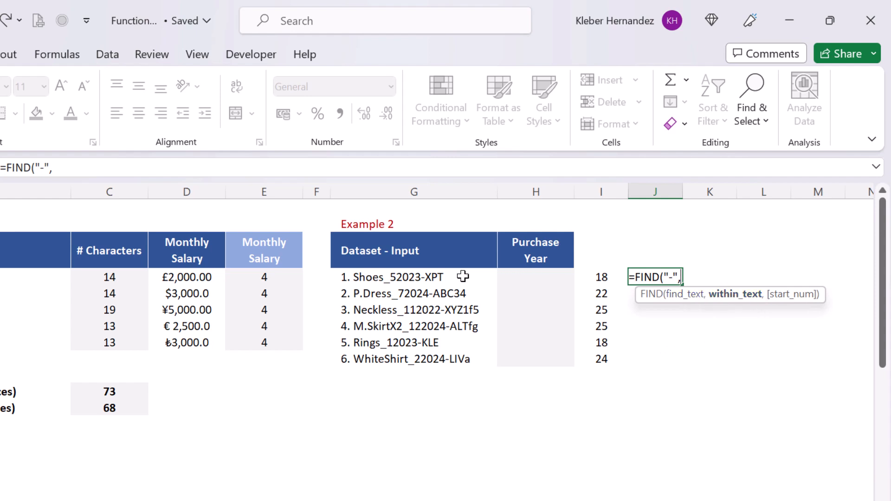
left_click(438, 277)
type(",")
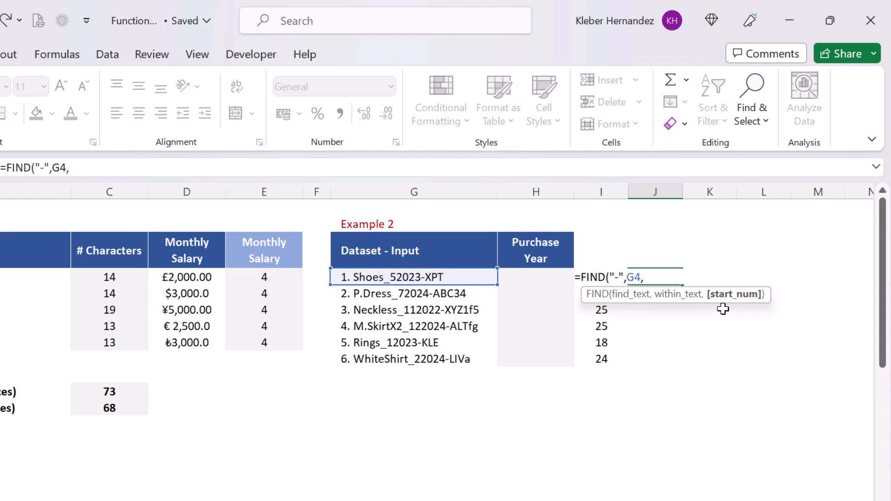
type("1)")
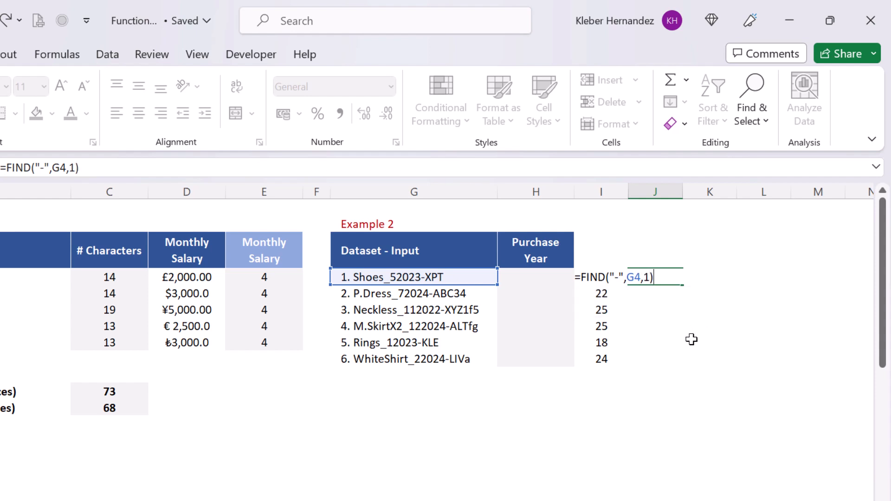
key("Return")
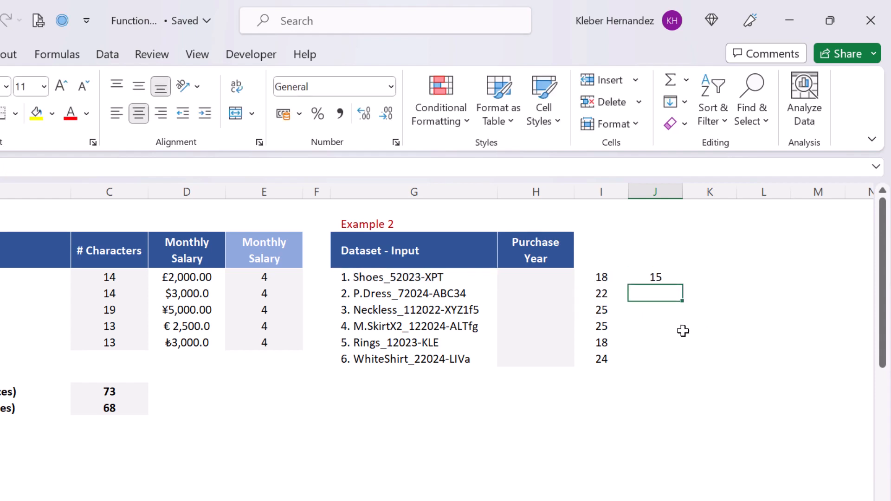
Fill the FIND formula down J4:J9, giving 15, 17, 19, 20, 15, 20.
left_click(667, 278)
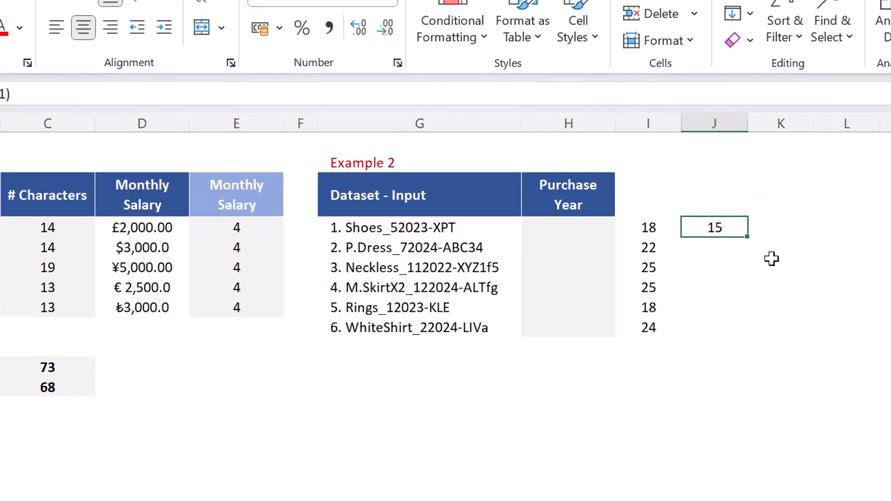
key("shift+Down")
key("shift+Down")
key("shift+Down")
key("shift+Down")
key("shift+Down")
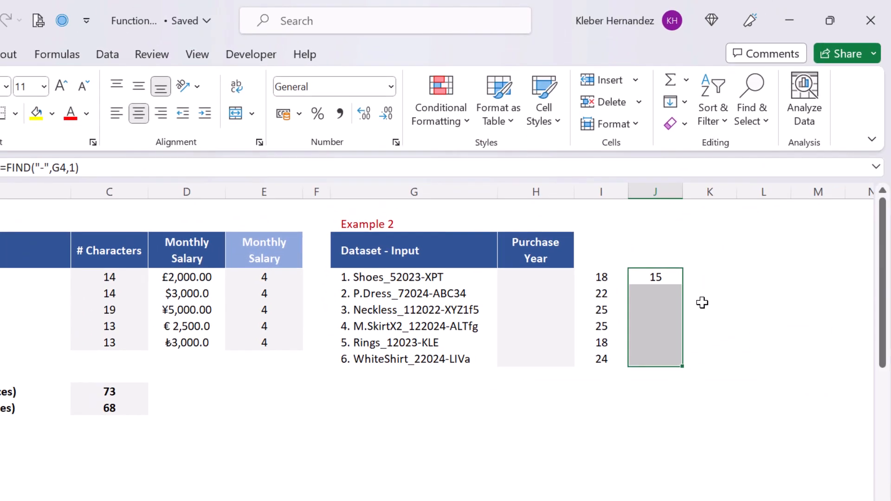
key("F2")
key("ctrl+Return")
key("Right")
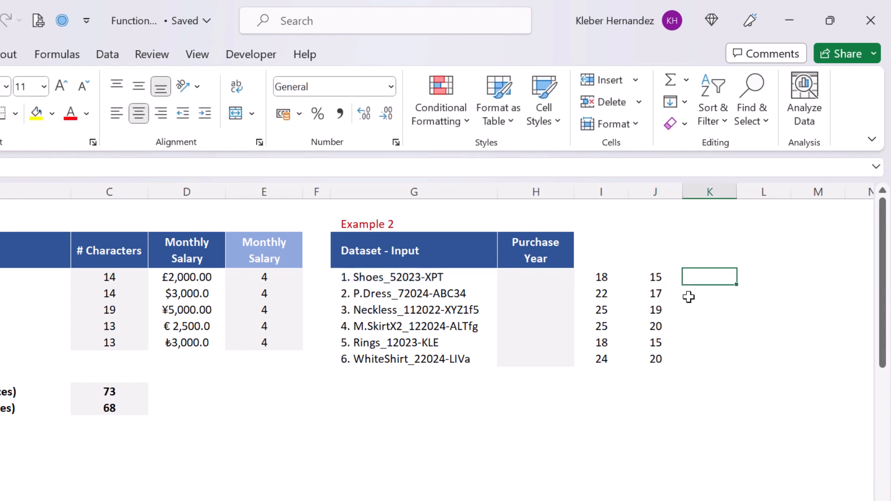
Enter =I4-J4 in K4 and fill it down to K9, giving 3, 5, 6, 5, 3, 4.
type("=")
left_click(608, 278)
type("-")
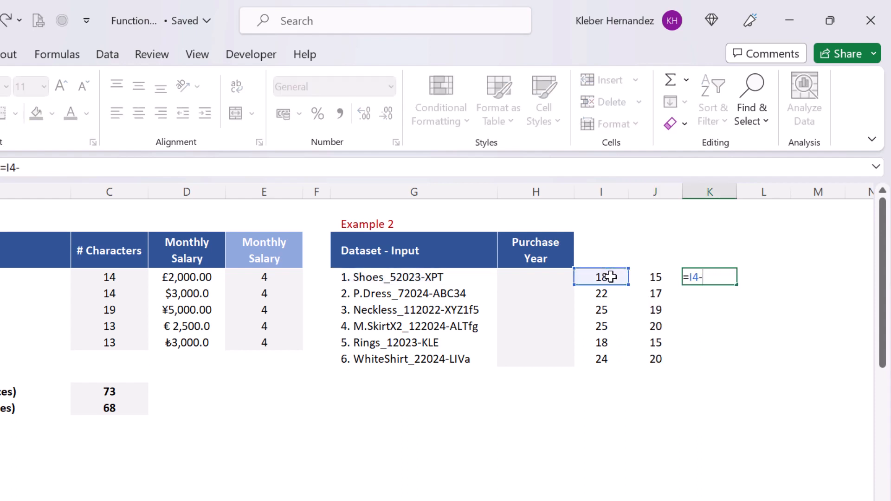
left_click(655, 277)
key("Return")
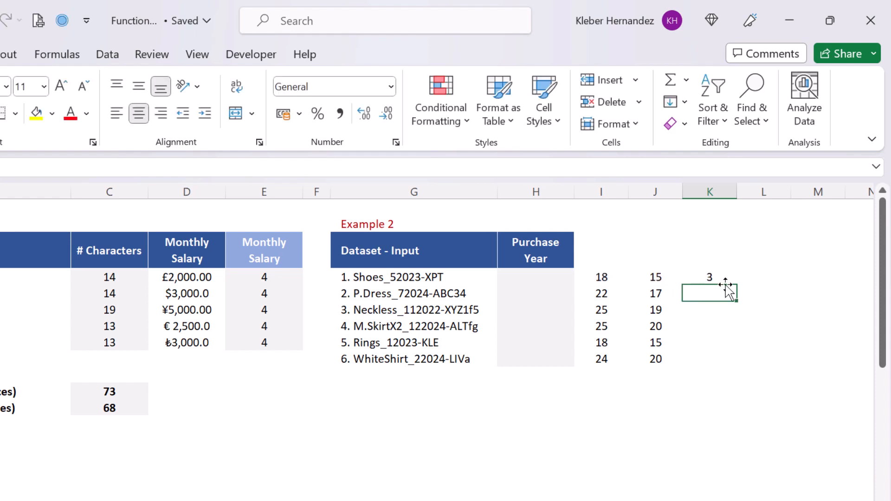
left_click(720, 277)
key("shift+Down")
key("shift+Down")
key("shift+Down")
key("shift+Down")
key("shift+Down")
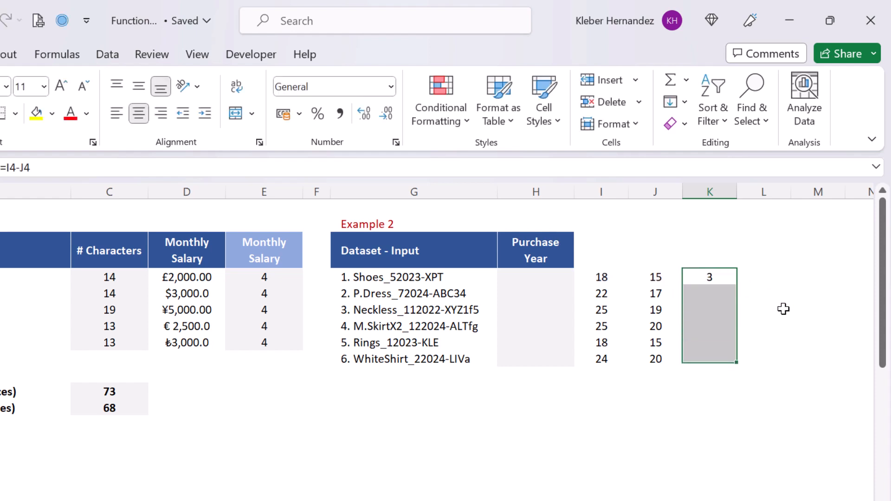
key("F2")
key("ctrl+Return")
key("Down")
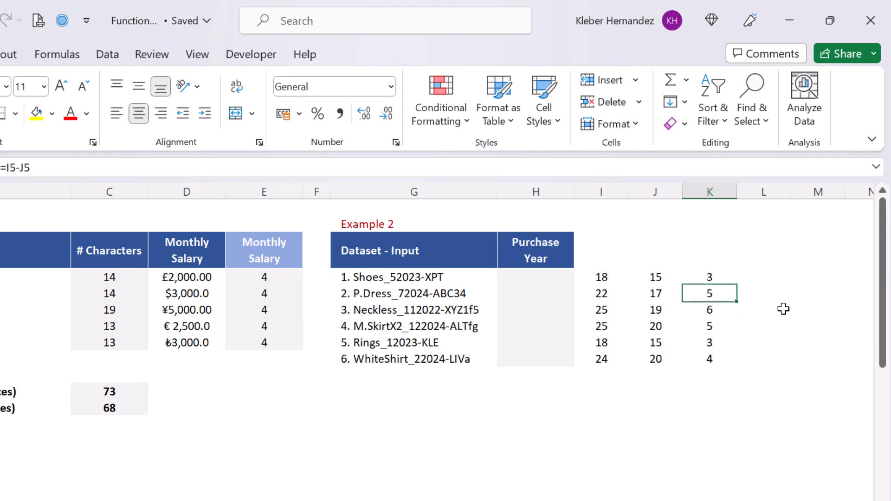
key("Down")
key("Down")
key("Down")
key("Down")
key("Down")
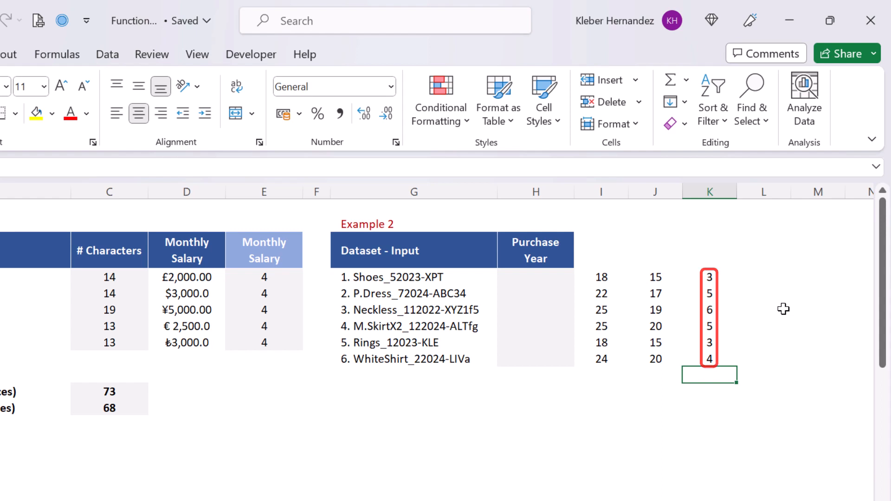
Copy the LEN(G4) formula text from I4 and revisit K4's formula.
key("Up")
key("Up")
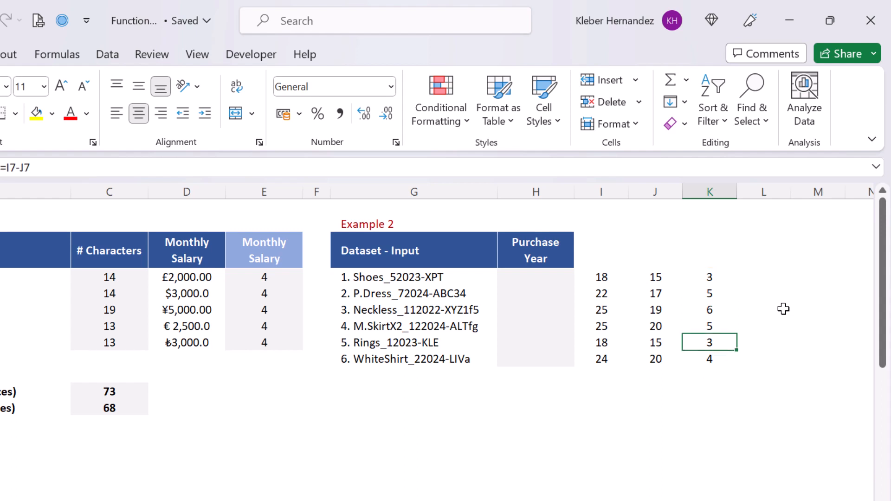
key("Up")
key("Up")
key("Left")
key("Left")
key("Up")
key("Up")
key("F2")
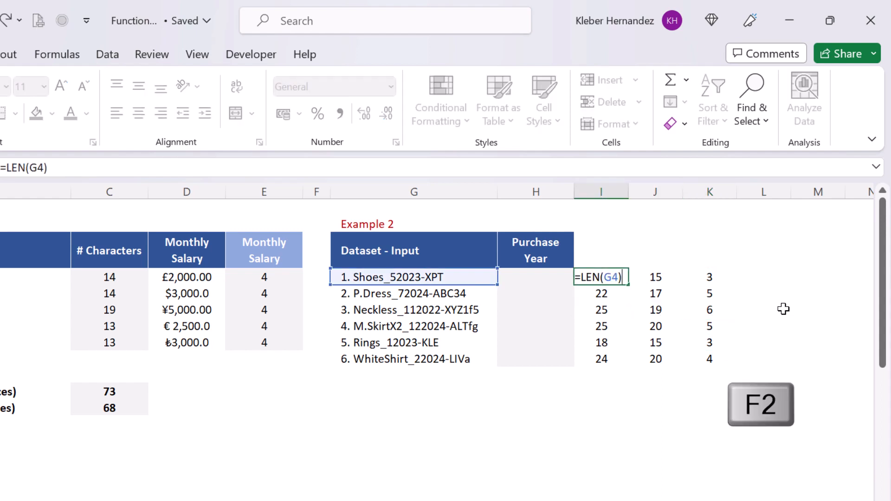
key("shift+Home")
key("ctrl+c")
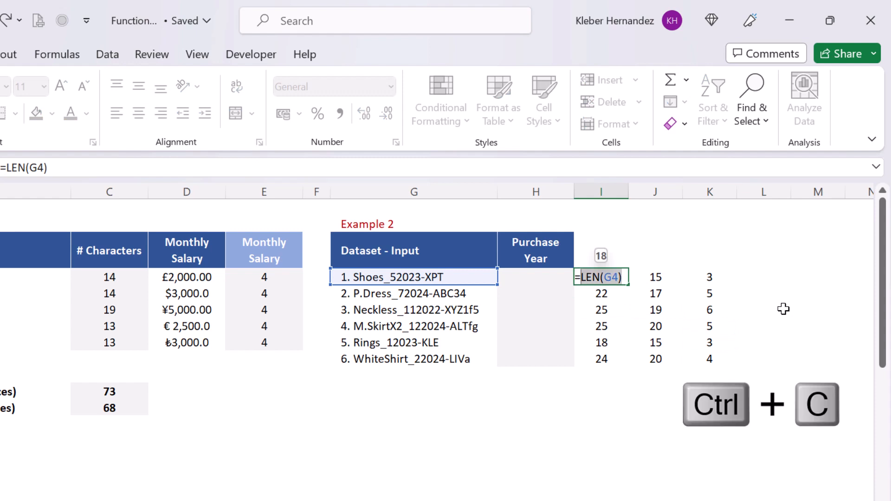
key("Escape")
key("Right")
key("Right")
key("F2")
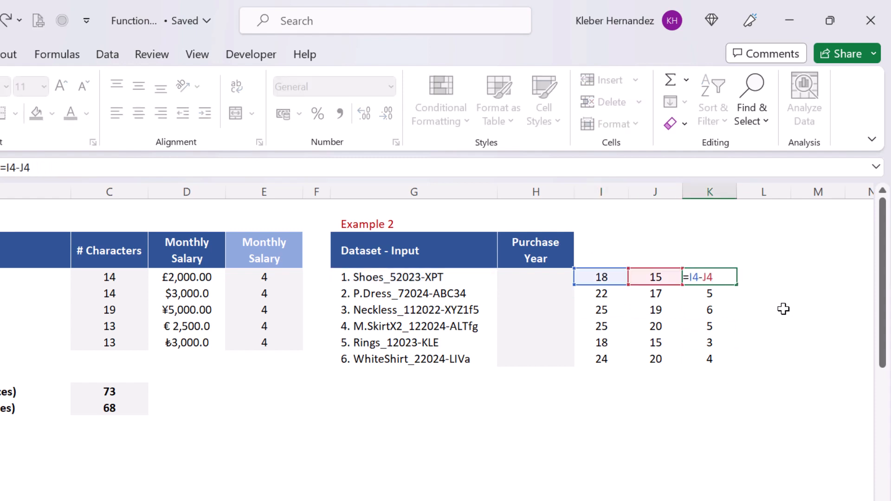
key("Return")
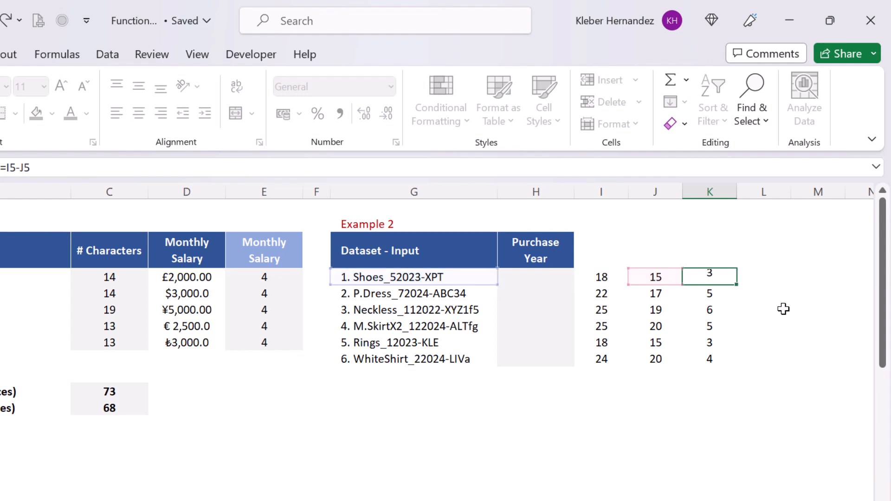
Replace J4 in K4 with FIND("-",G4,1) and copy the combined LEN minus FIND expression.
key("Left")
key("Up")
key("F2")
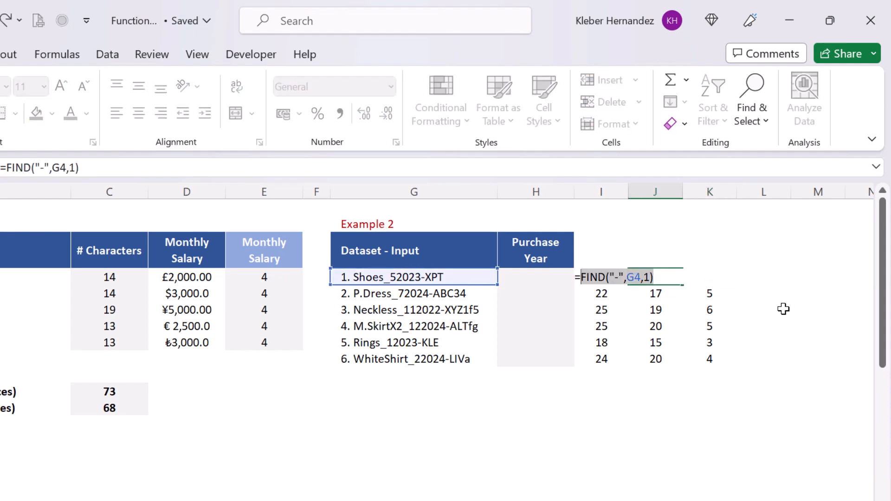
key("ctrl+c")
key("Escape")
key("Right")
key("F2")
key("shift+Left")
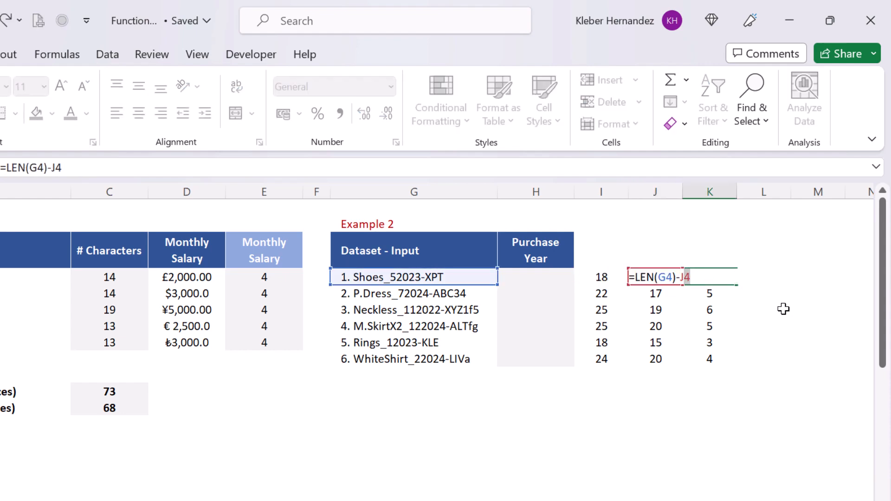
key("ctrl+v")
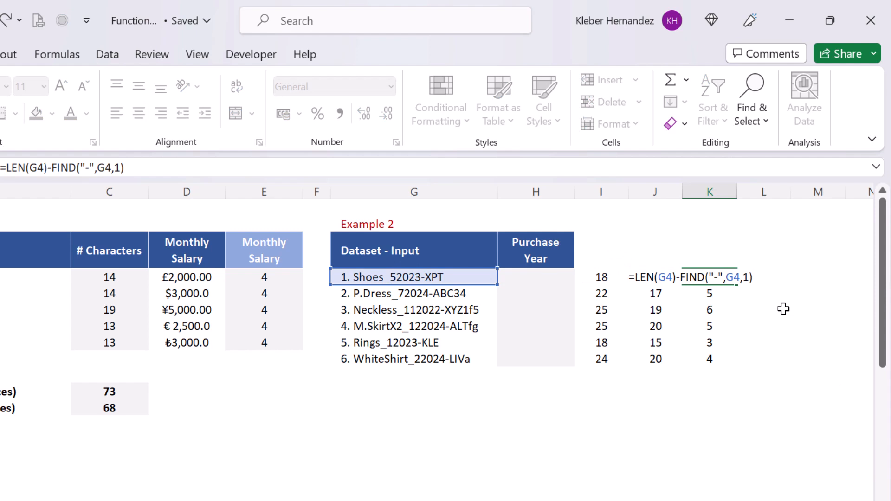
key("shift+Home")
key("shift+Right")
key("ctrl+c")
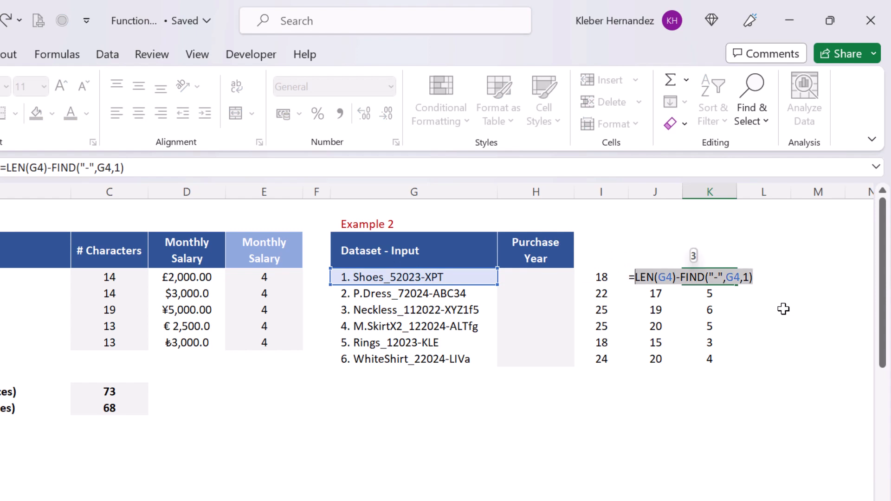
key("Return")
key("Left")
key("Left")
key("Left")
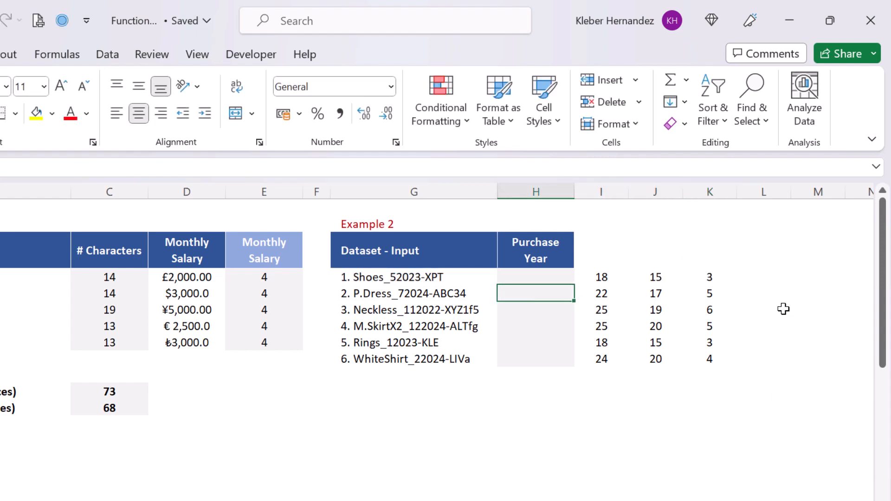
key("Up")
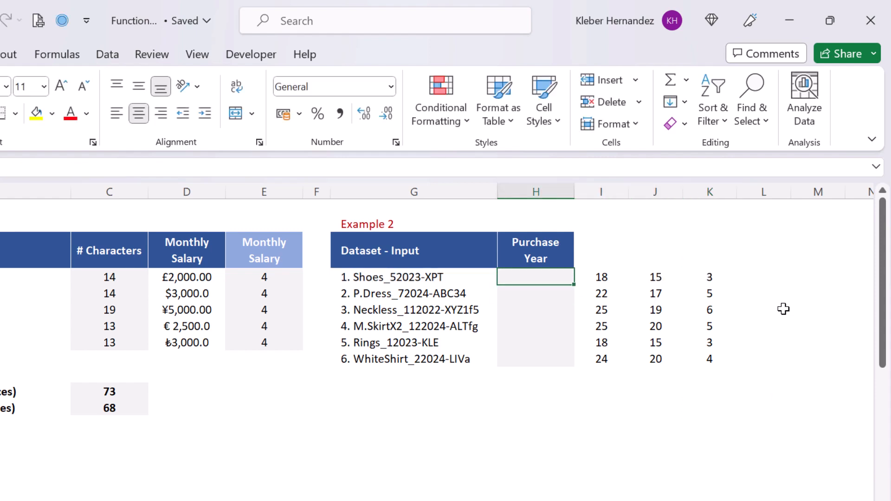
Enter =RIGHT(G4,LEN(G4)-FIND("-",G4,1)) in H4 so it returns XPT.
type("=righ")
key("Tab")
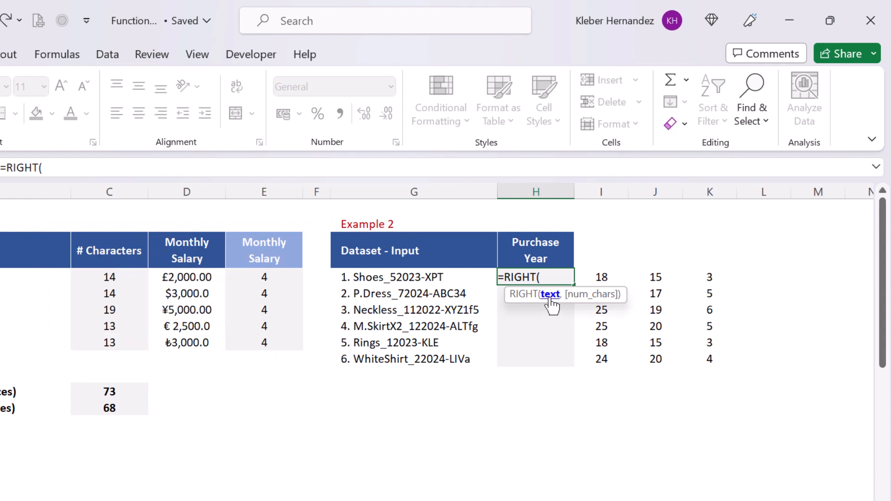
left_click(423, 277)
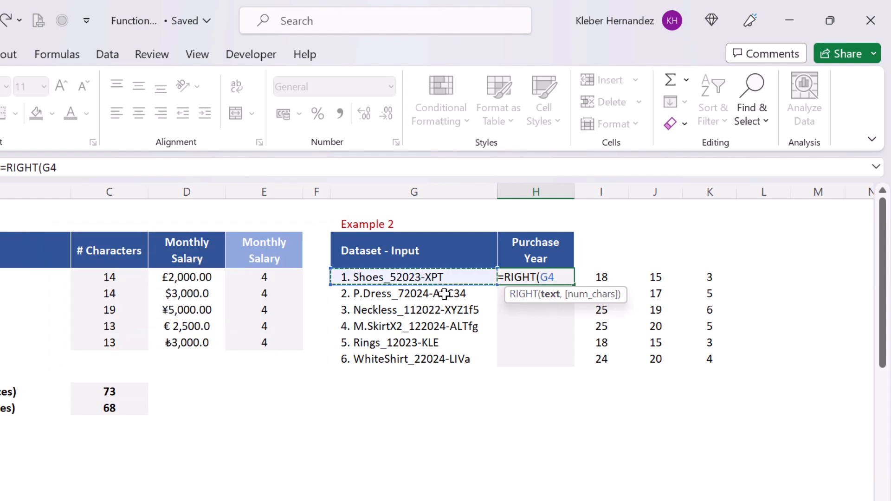
type(",")
key("ctrl+v")
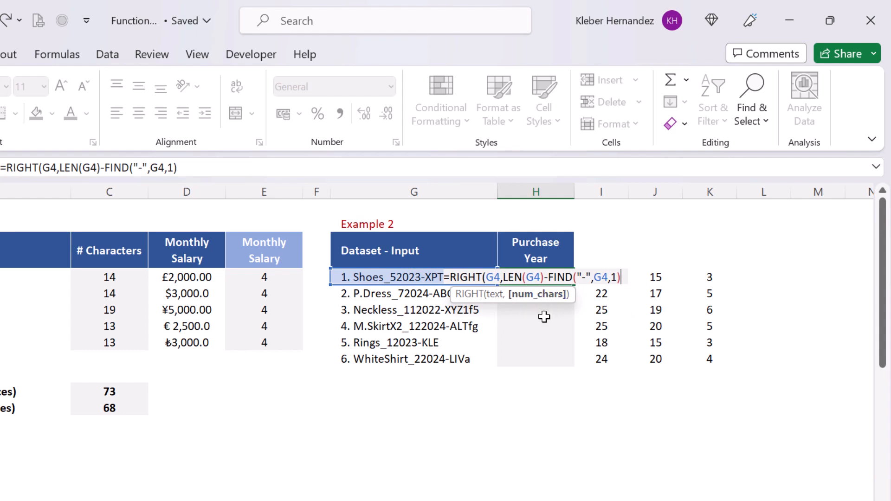
type(")")
key("Return")
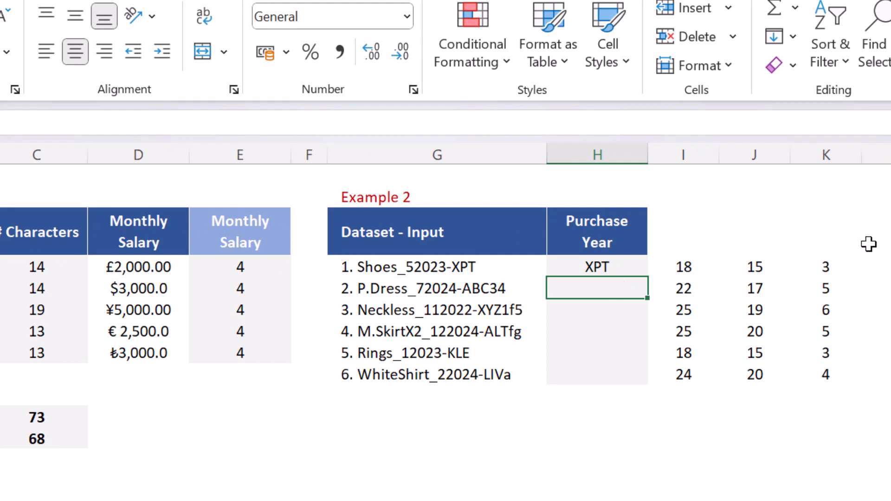
left_click(610, 266)
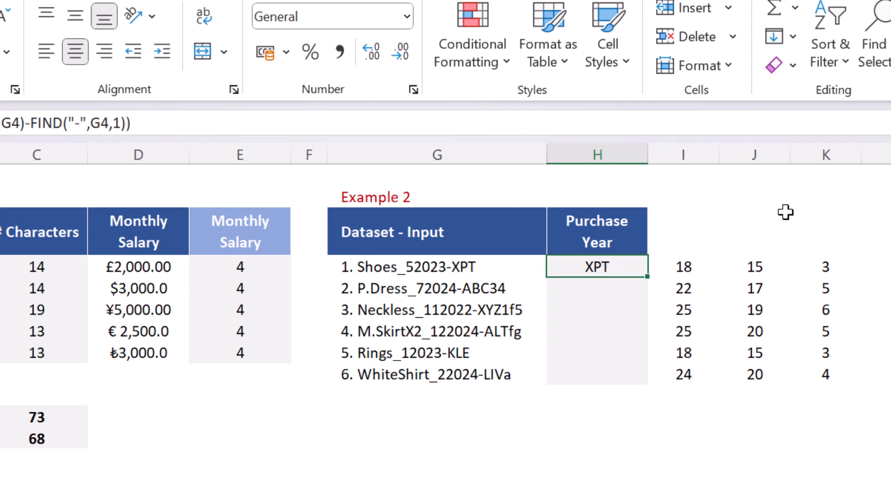
Add +5 after the FIND in H4's formula so it returns 2023-XPT.
key("F2")
key("Left")
type("+1")
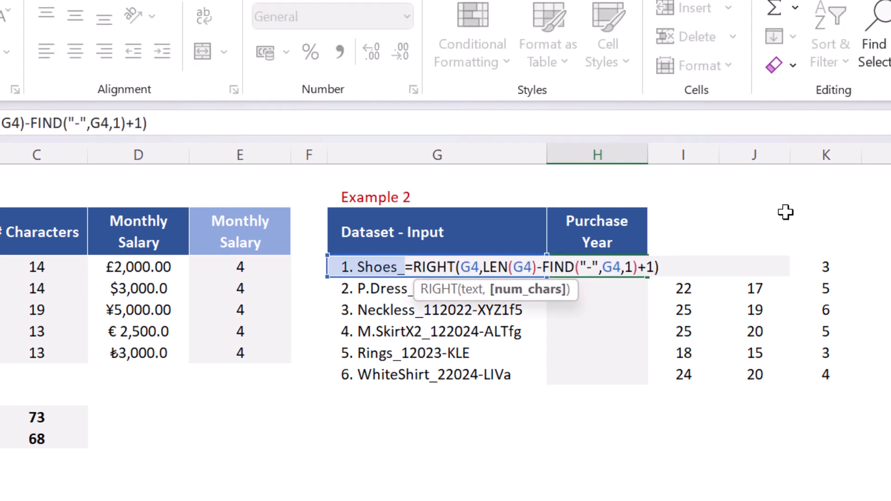
key("Return")
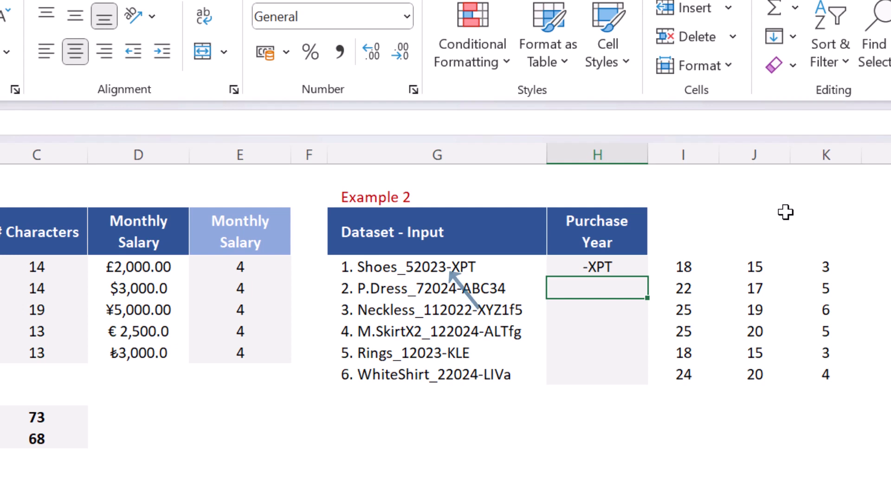
left_click(629, 263)
key("F2")
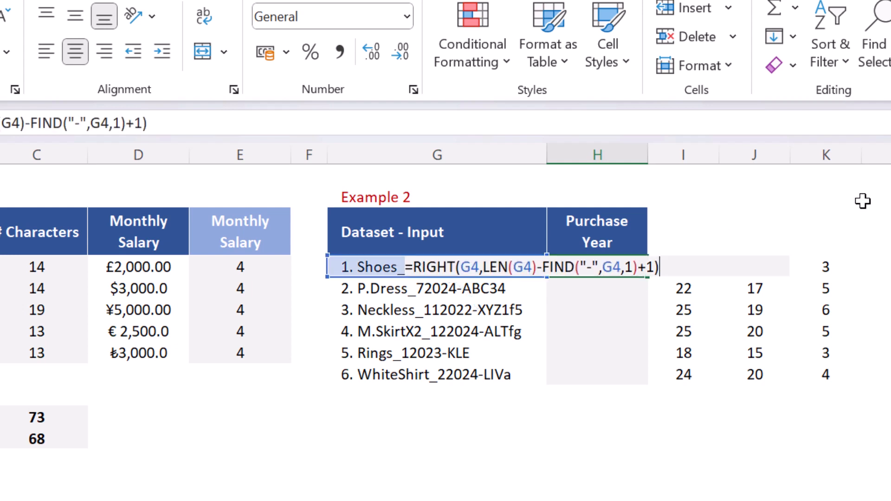
key("Left")
key("Left")
type("5")
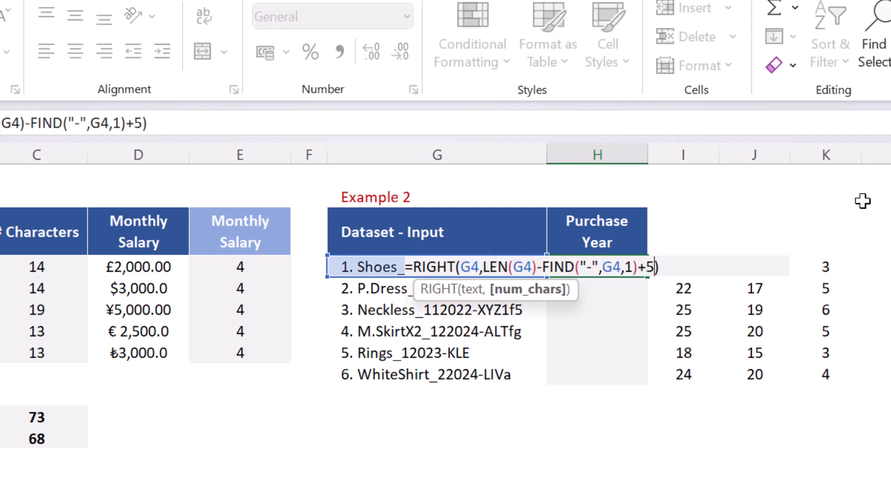
key("Return")
Fill H4's formula down to H9 and clear the helper numbers in columns I–K.
key("Up")
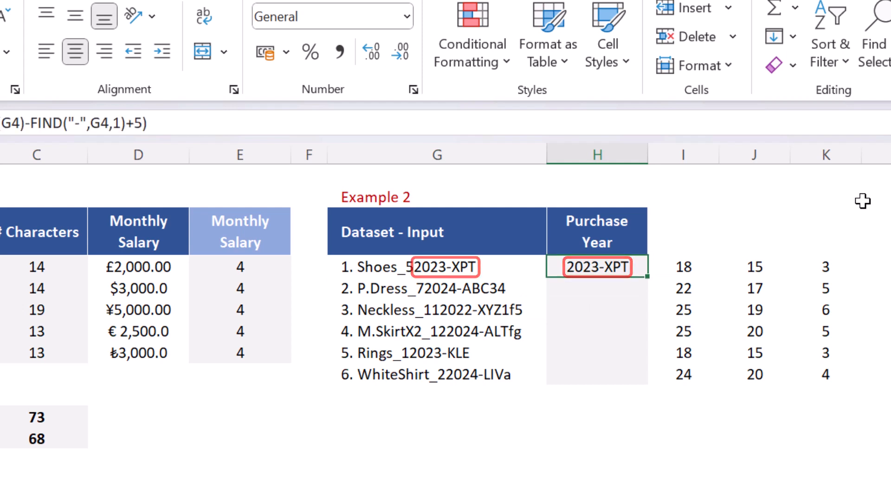
key("shift+Down")
key("shift+Down")
key("shift+Down")
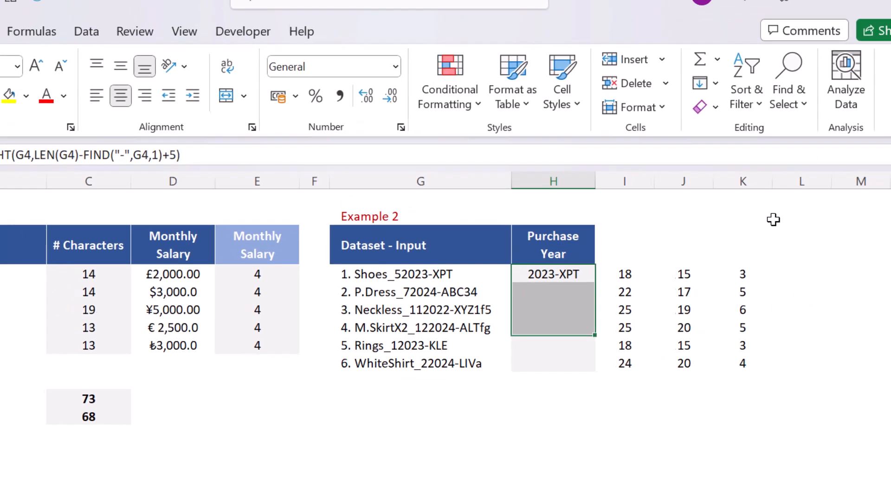
key("shift+Down")
key("shift+Down")
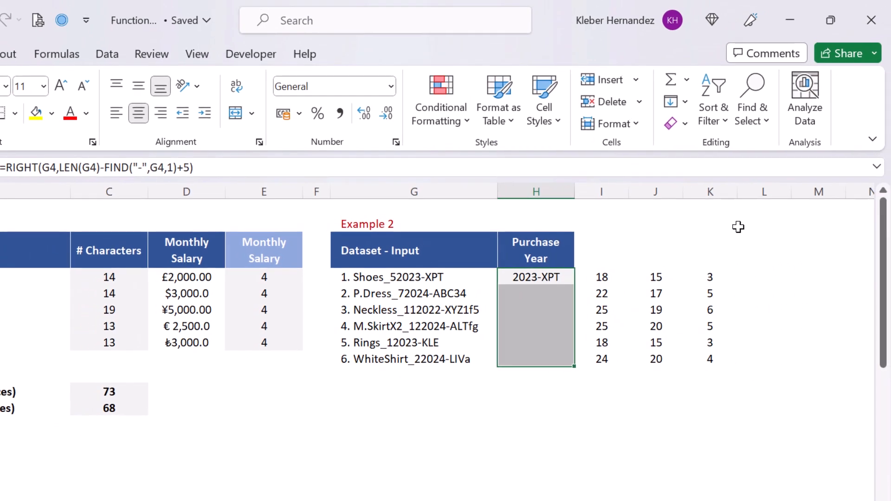
key("F2")
key("ctrl+Return")
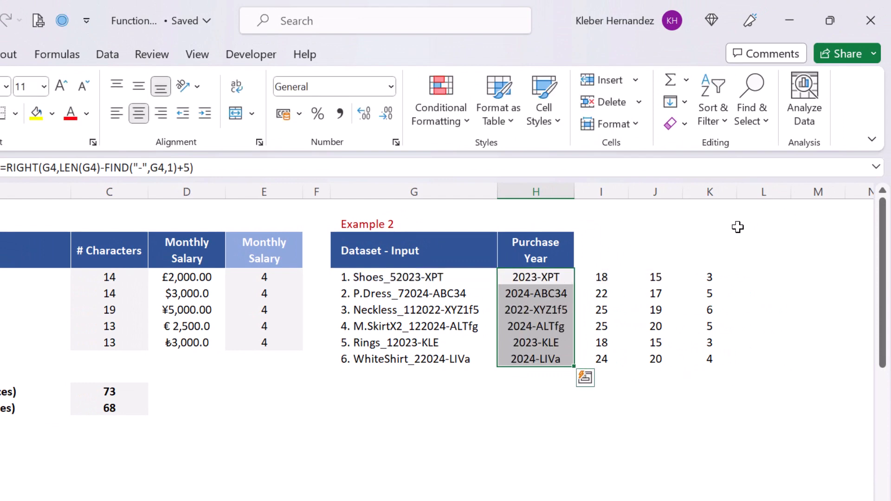
key("Right")
key("ctrl+shift+Right")
key("ctrl+shift+Down")
key("Delete")
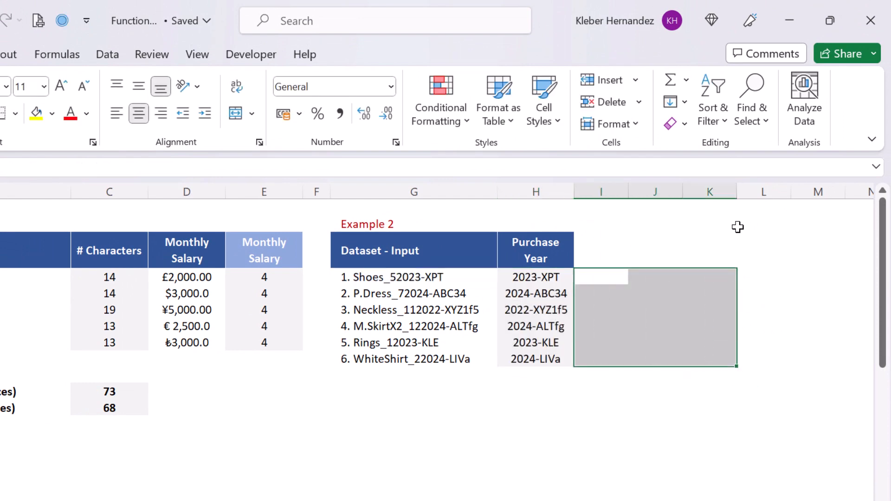
key("Right")
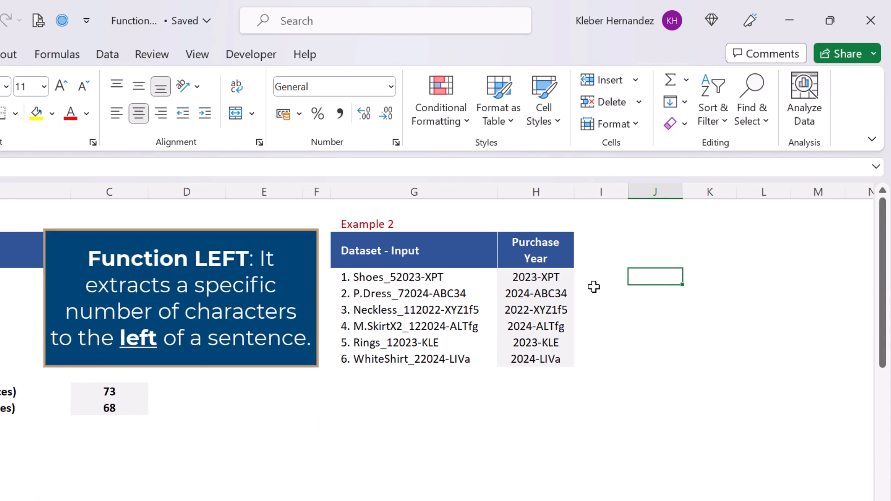
Wrap H4's formula in LEFT(...,4) so it shows just 2023.
left_click(565, 278)
key("F2")
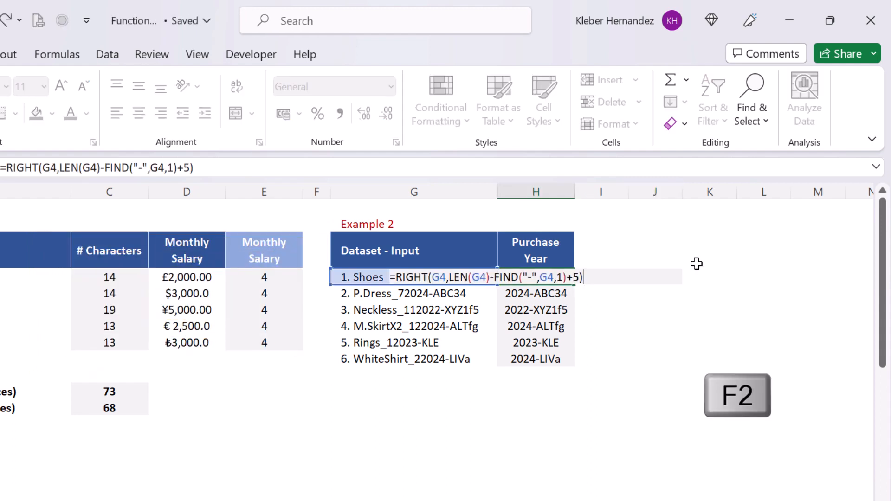
type("lef")
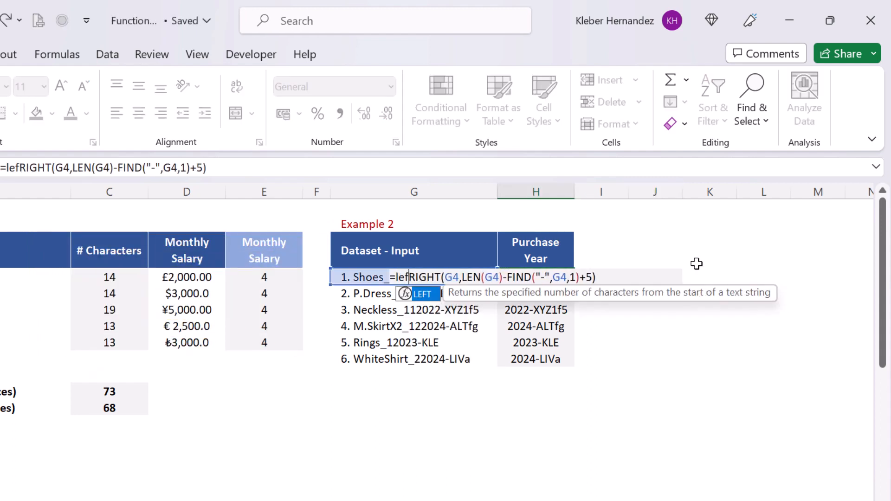
key("Tab")
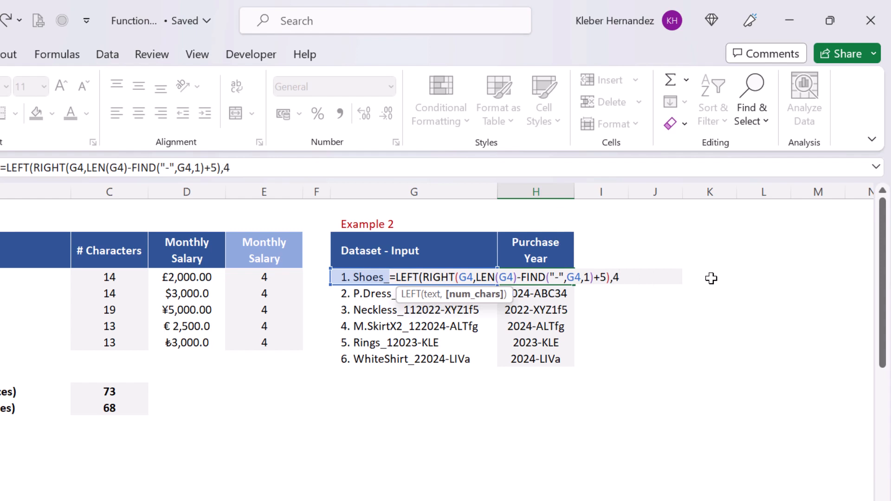
type(")")
key("Return")
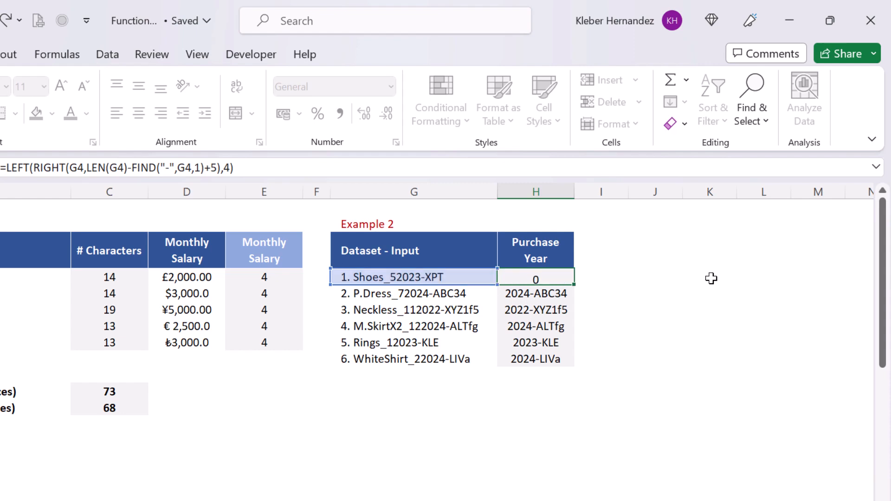
Fill the year formula down to H9, giving 2024, 2022, 2024, 2023, 2024.
key("Up")
key("ctrl+shift+Down")
key("F2")
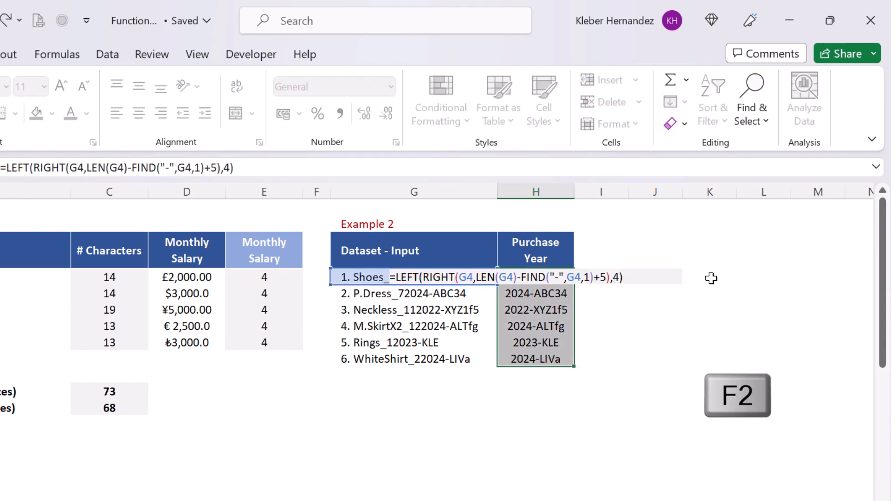
key("ctrl+Return")
left_click(613, 343)
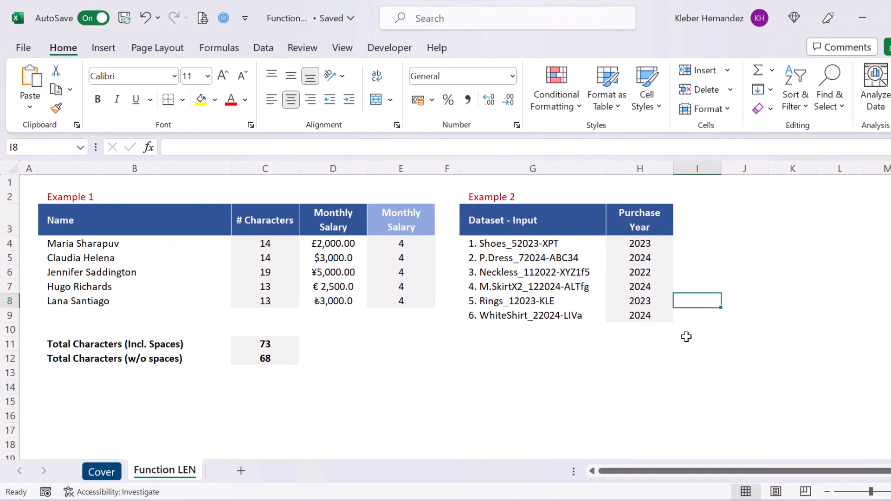
left_click(658, 340)
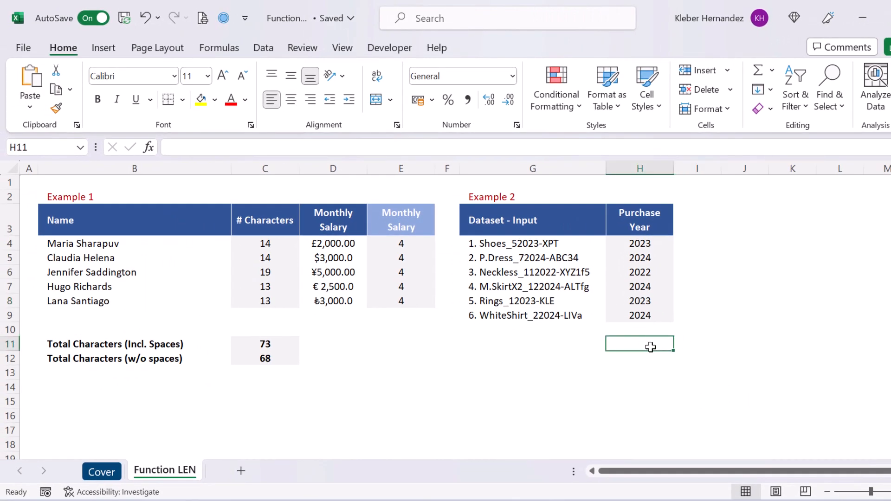